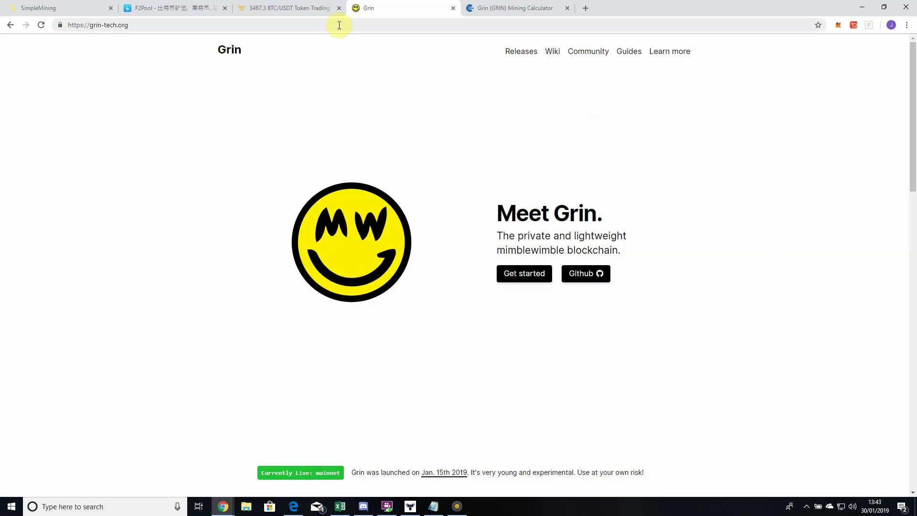
# Step: Go from the BitForex BTC/USDT trading page to the BitForex homepage
pyautogui.click(293, 12)
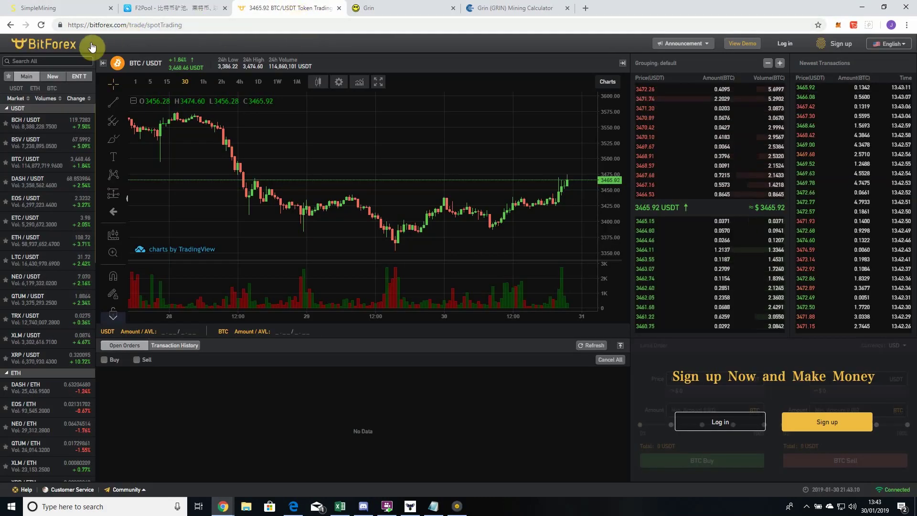
pyautogui.click(71, 46)
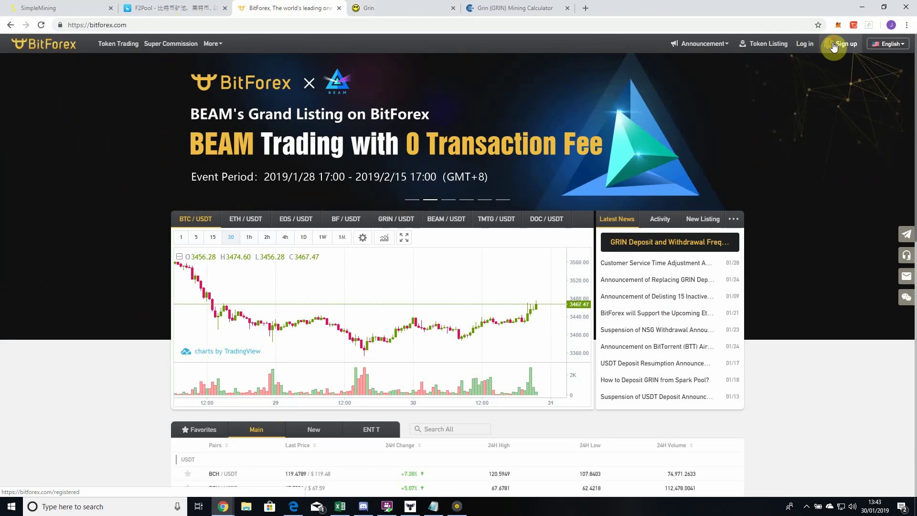
# Step: Start BitForex sign-up with the e-mail address and a first password, then request the code
pyautogui.click(834, 45)
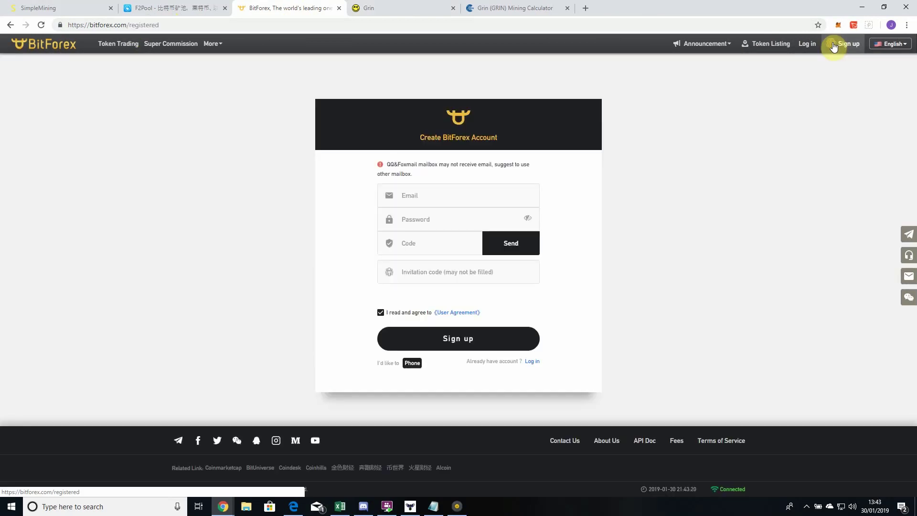
pyautogui.click(449, 194)
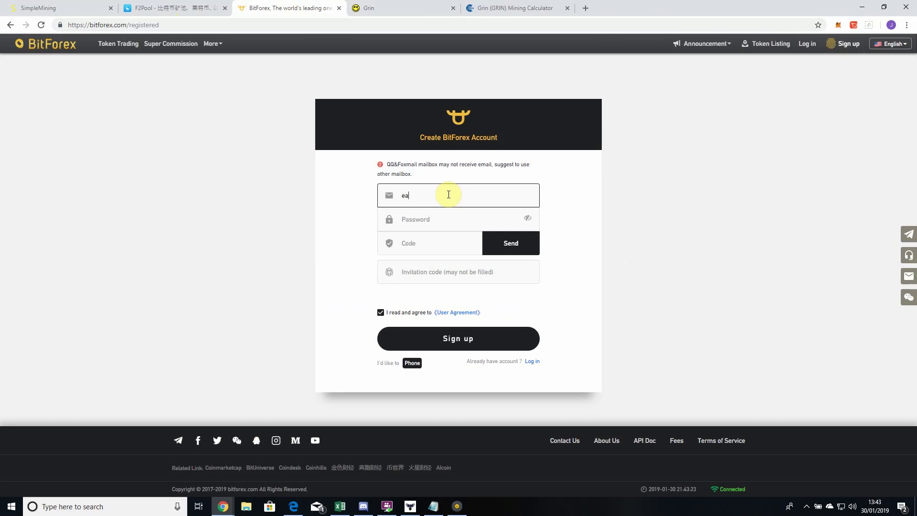
pyautogui.click(448, 224)
pyautogui.write('a')
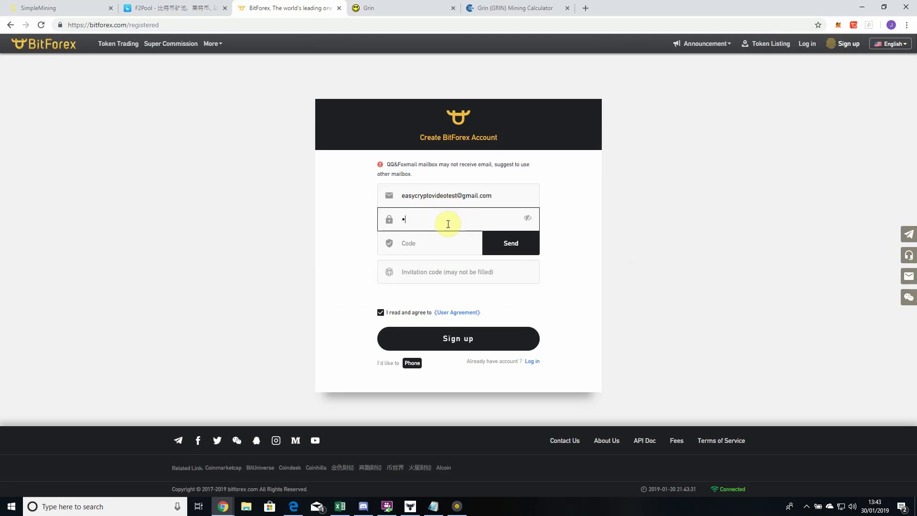
pyautogui.write('aaaaaaa')
pyautogui.click(495, 249)
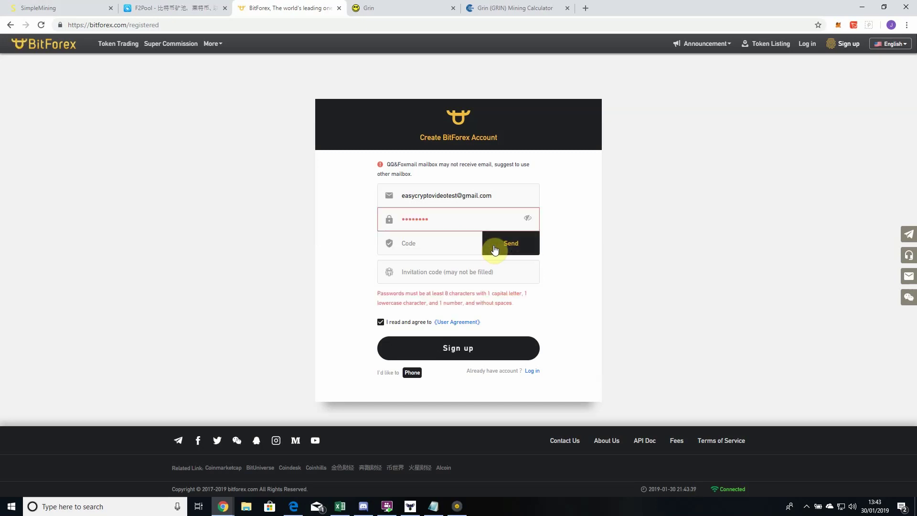
# Step: Replace the rejected password, enter the e-mailed verification code, and complete registration
pyautogui.click(457, 223)
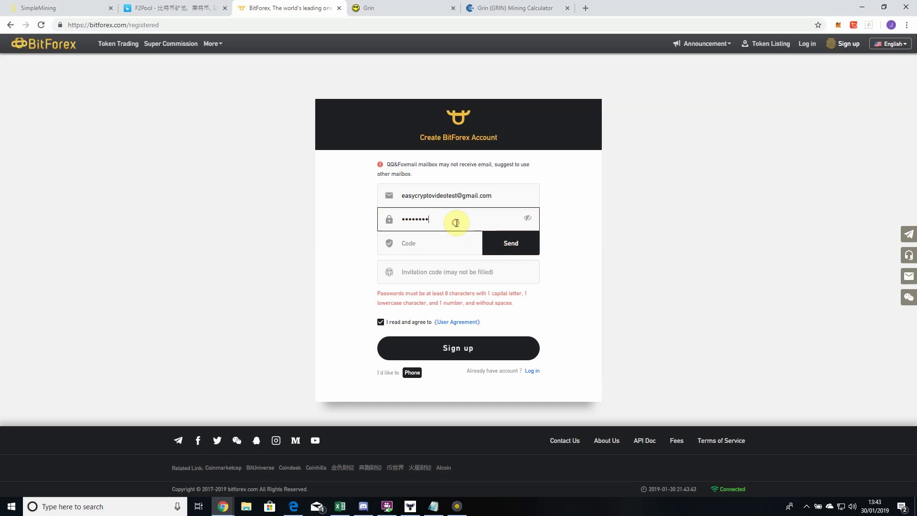
pyautogui.moveTo(457, 223); pyautogui.dragTo(391, 227)
pyautogui.write('•••')
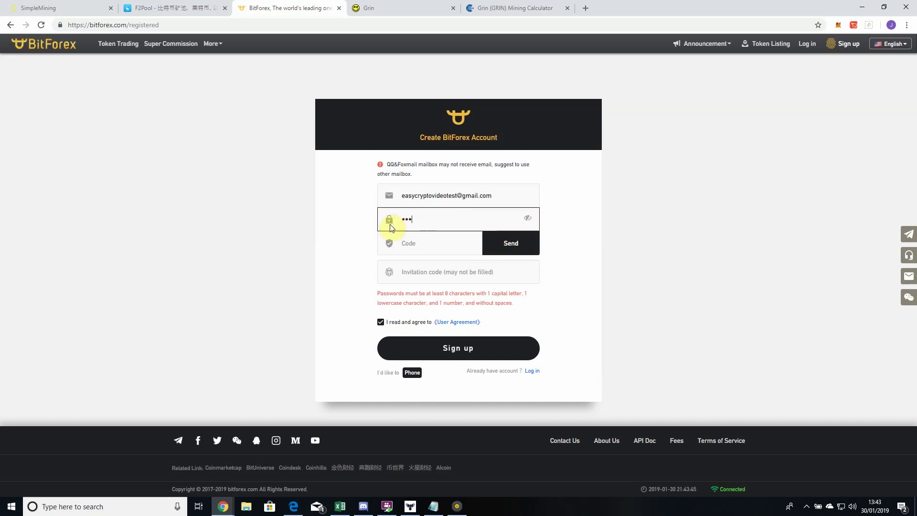
pyautogui.write('•••••')
pyautogui.click(451, 242)
pyautogui.click(511, 245)
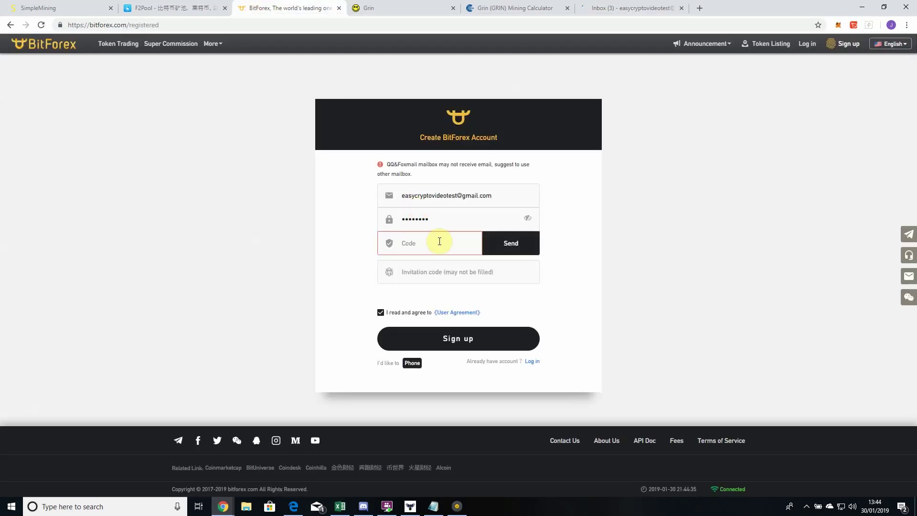
pyautogui.click(440, 241)
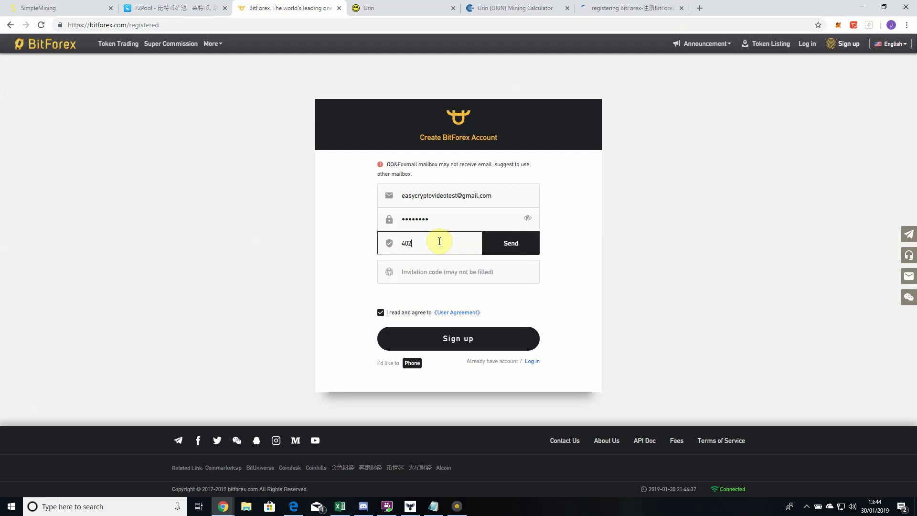
pyautogui.click(446, 342)
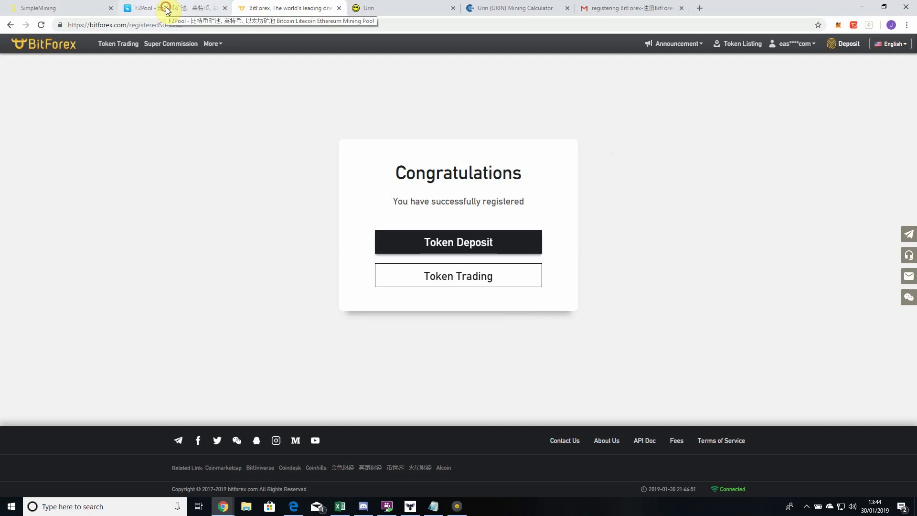
# Step: Open the F2Pool sign-up form and enter the username and e-mail address
pyautogui.click(167, 10)
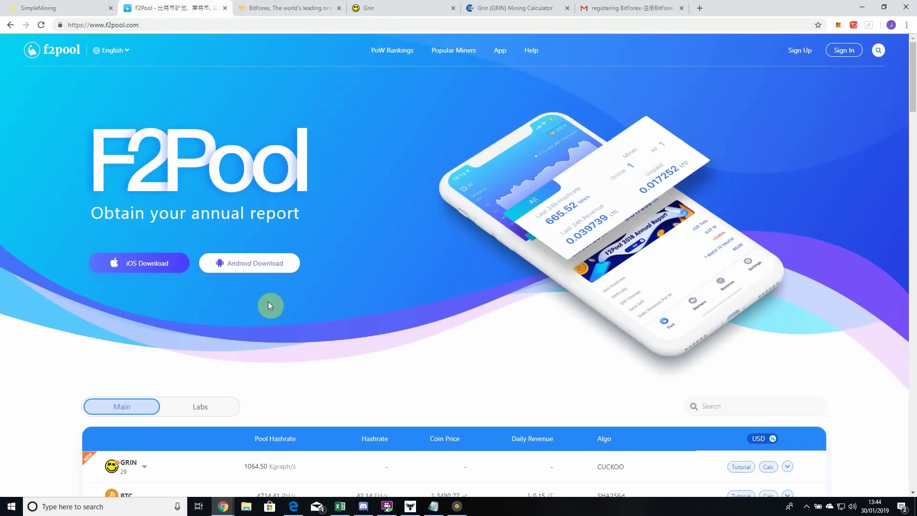
pyautogui.scroll(-2, 375, 328)
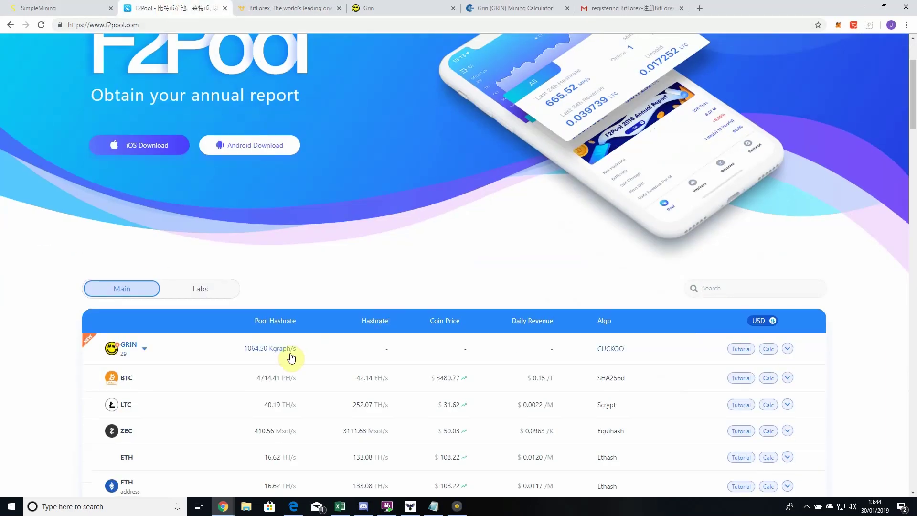
pyautogui.scroll(2, 760, 208)
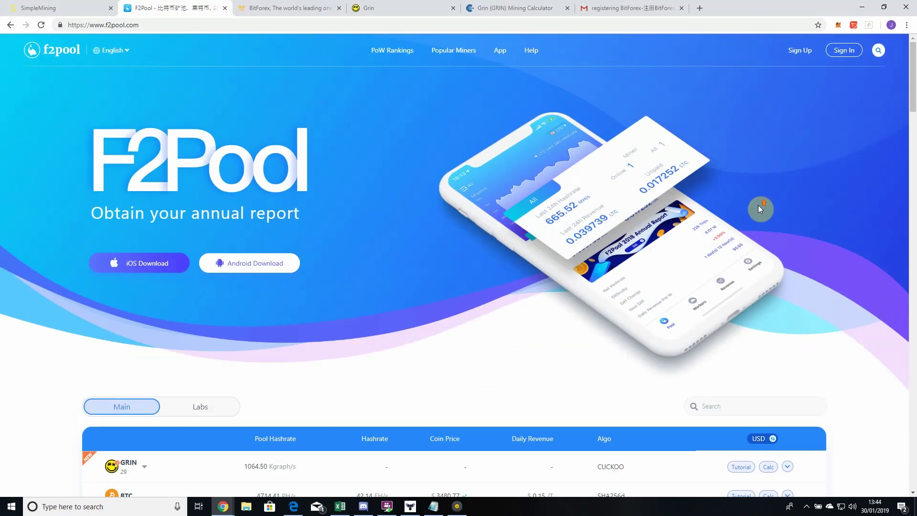
pyautogui.click(805, 52)
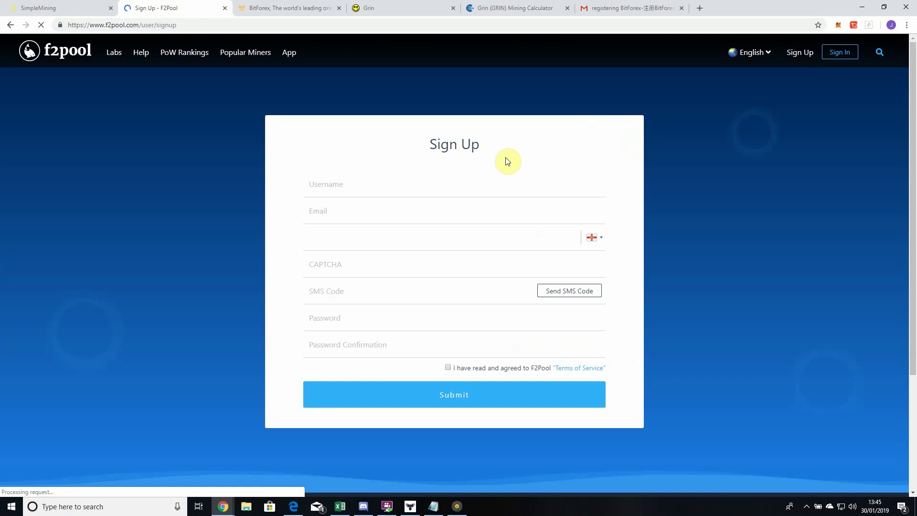
pyautogui.click(433, 186)
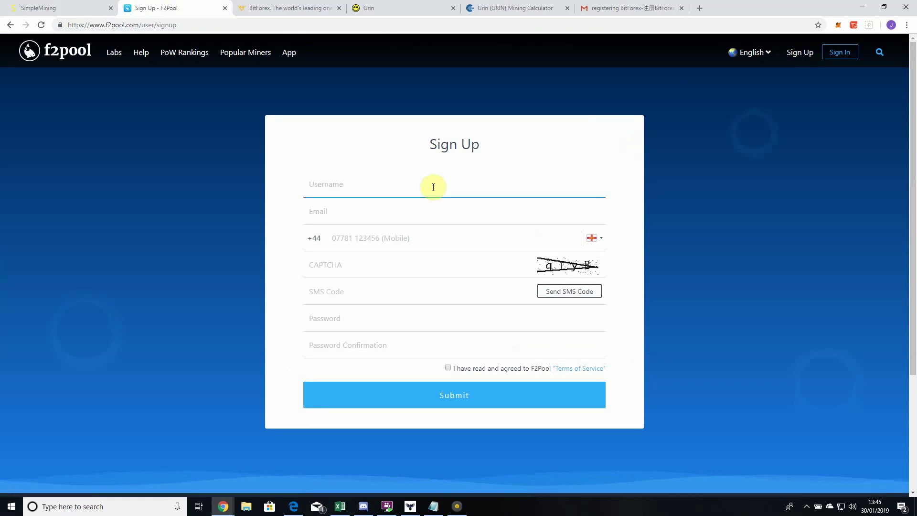
pyautogui.write('easycrypto')
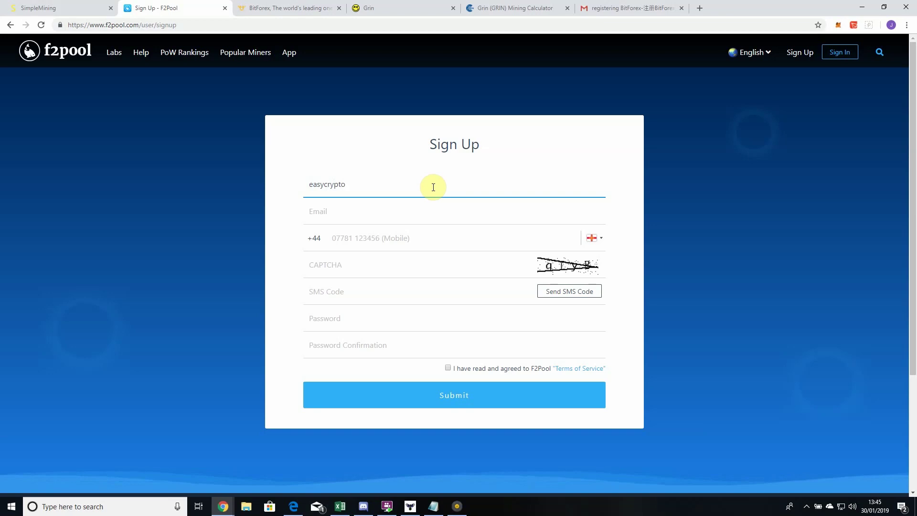
pyautogui.write('video')
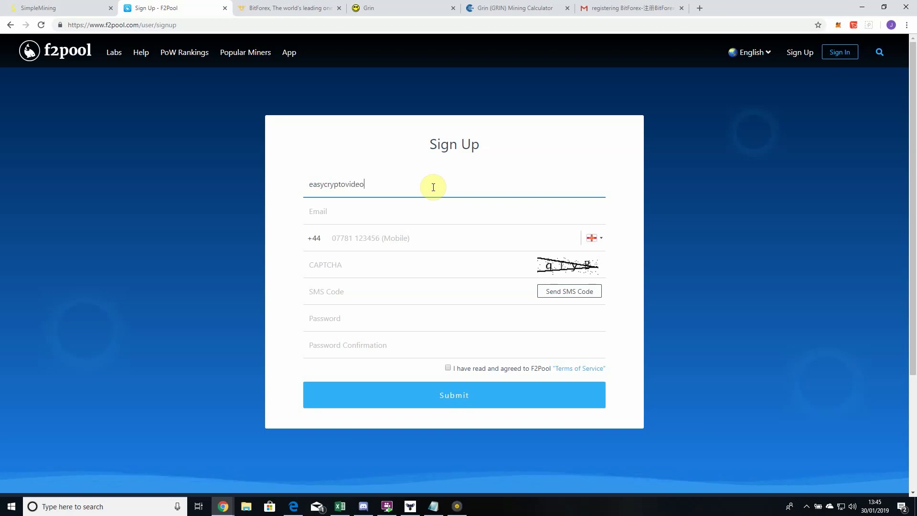
pyautogui.click(426, 216)
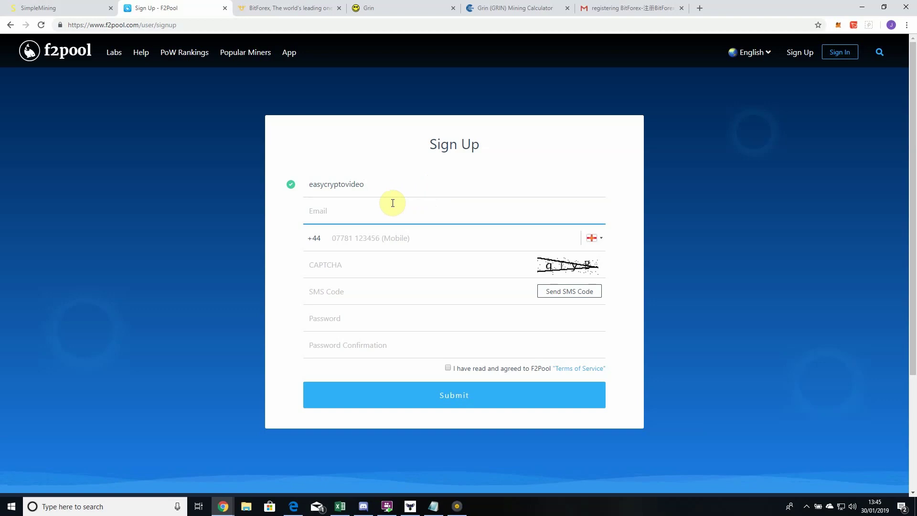
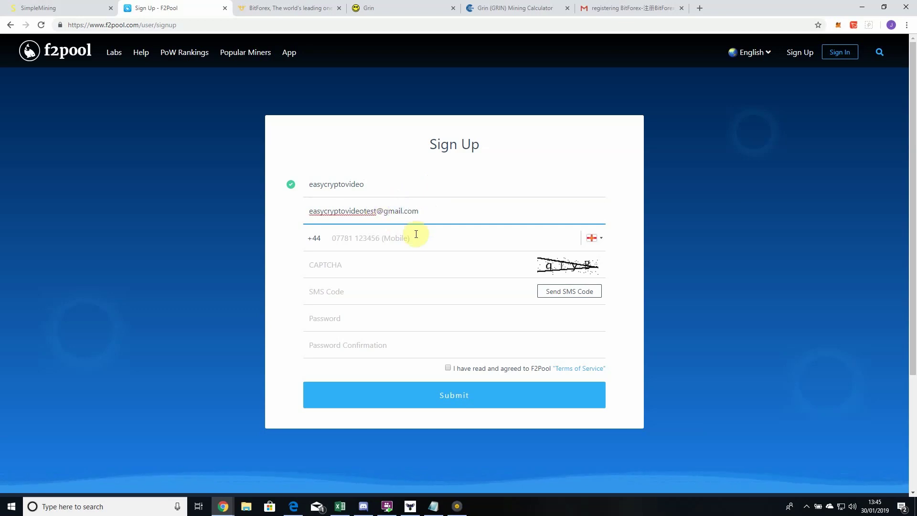
# Step: Add the phone number, set and confirm the password, accept the terms, and submit
pyautogui.click(421, 237)
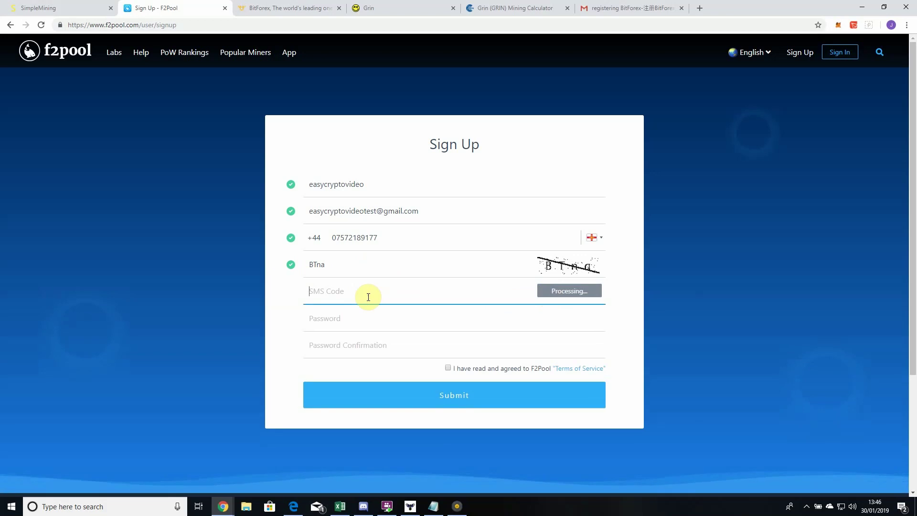
pyautogui.write('8499')
pyautogui.click(368, 314)
pyautogui.write('********')
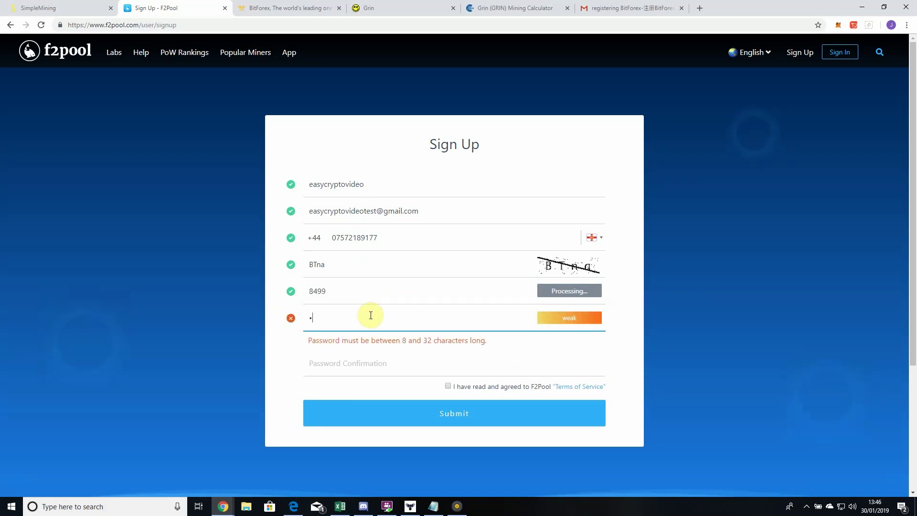
pyautogui.press('Tab')
pyautogui.write('*********')
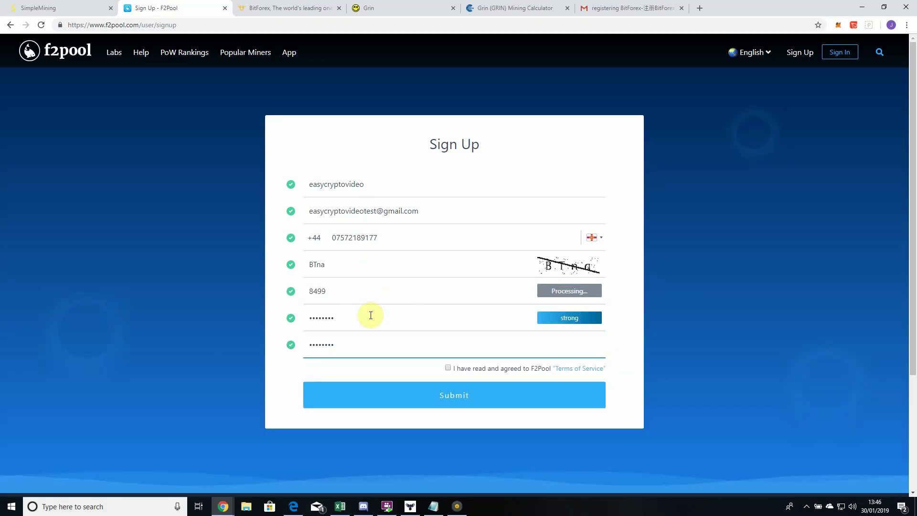
pyautogui.click(448, 367)
pyautogui.click(459, 400)
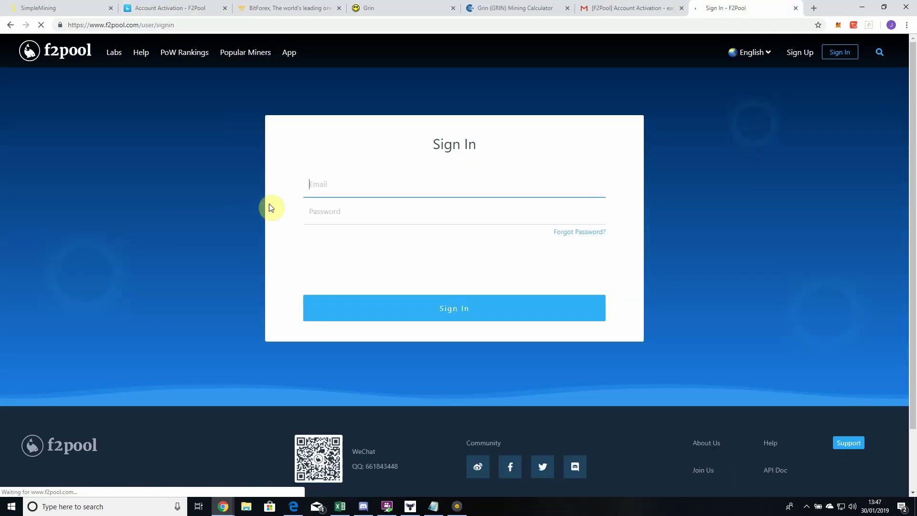
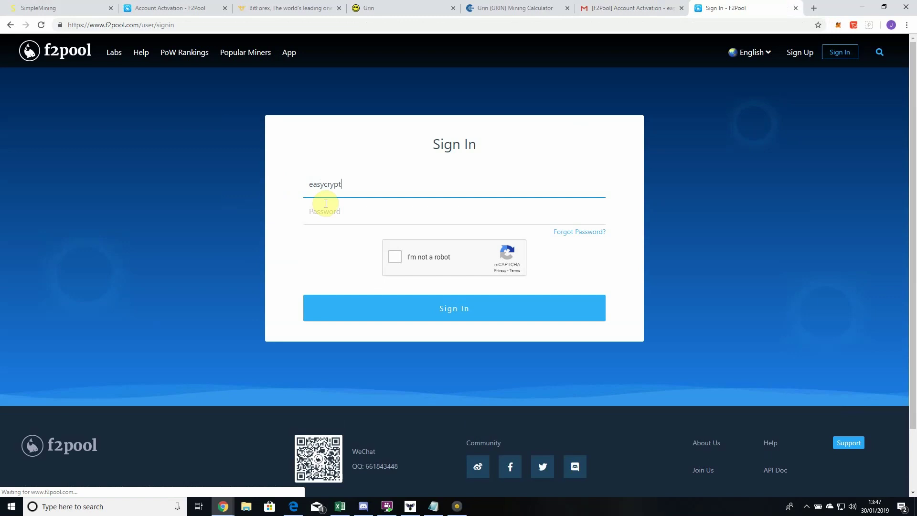
# Step: Enter the F2Pool login e-mail and password and solve the chimneys reCAPTCHA challenge
pyautogui.click(326, 203)
pyautogui.write('********')
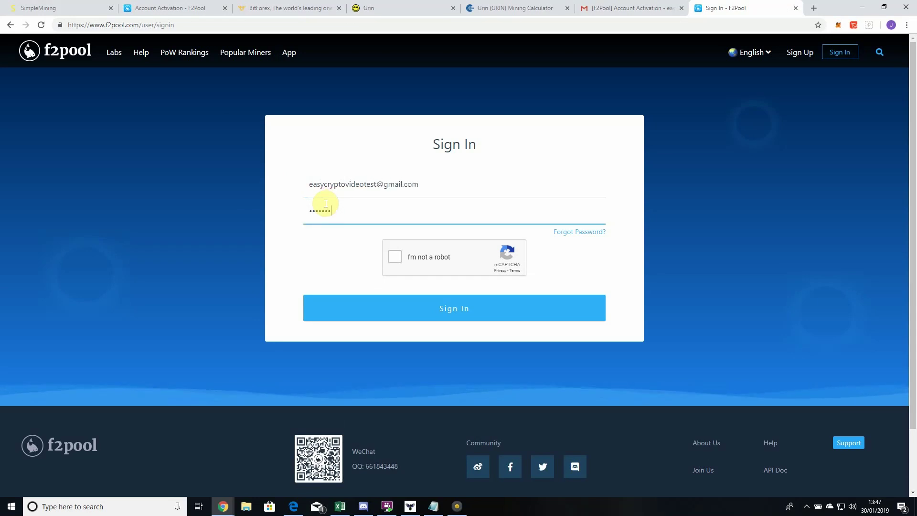
pyautogui.click(398, 257)
pyautogui.click(480, 202)
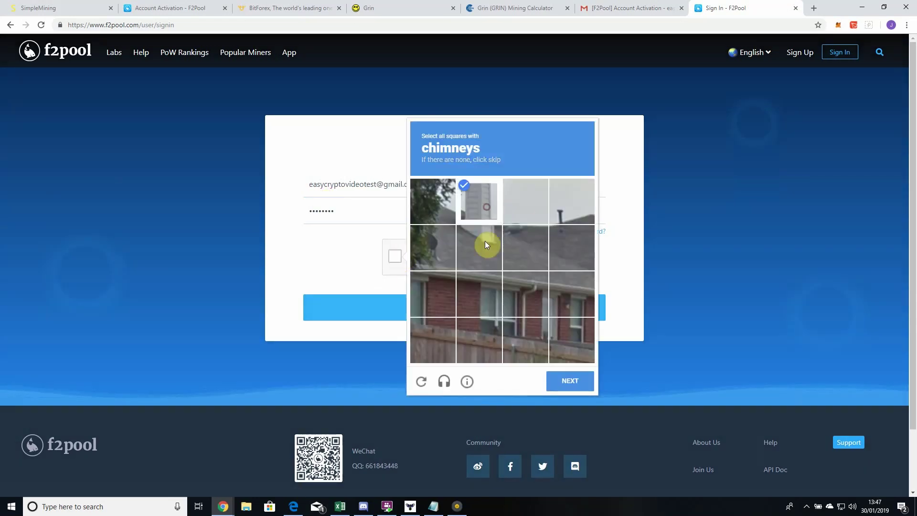
pyautogui.click(485, 242)
pyautogui.click(579, 385)
# Step: Solve the buses reCAPTCHA challenge and sign in to F2Pool
pyautogui.click(532, 233)
pyautogui.click(569, 206)
pyautogui.click(528, 203)
pyautogui.click(573, 246)
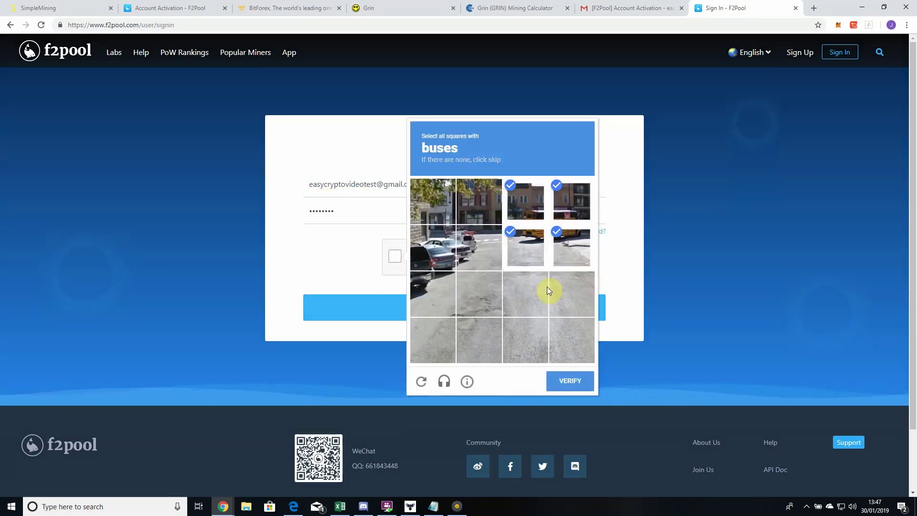
pyautogui.click(580, 380)
pyautogui.click(475, 319)
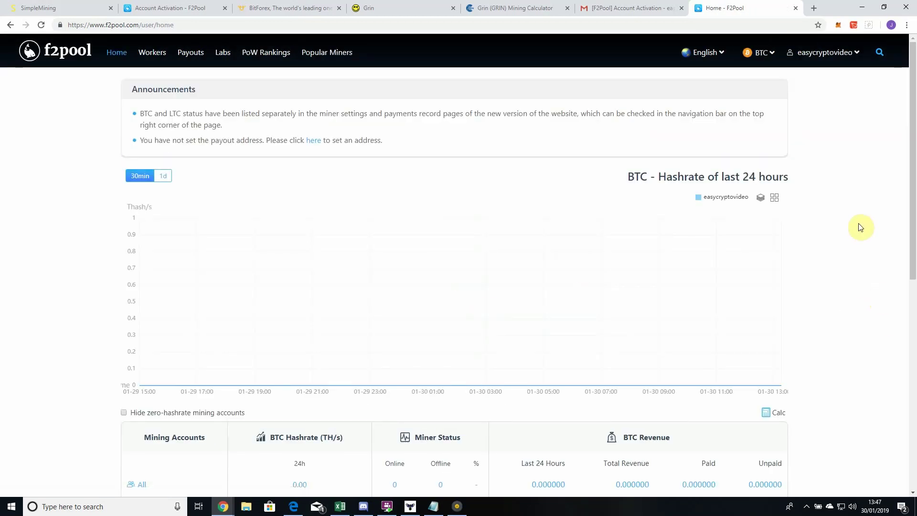
# Step: Switch the F2Pool dashboard coin from BTC to GRIN-29 and review the Grin announcements
pyautogui.click(765, 54)
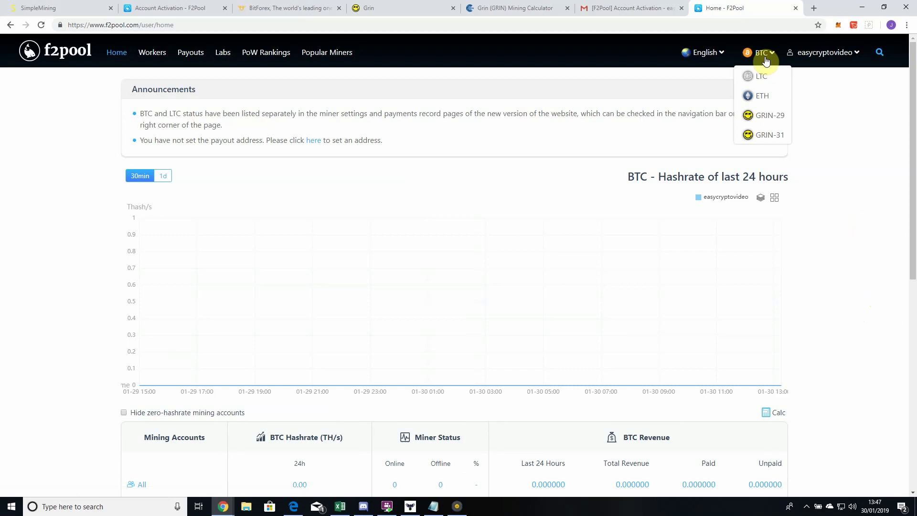
pyautogui.click(764, 118)
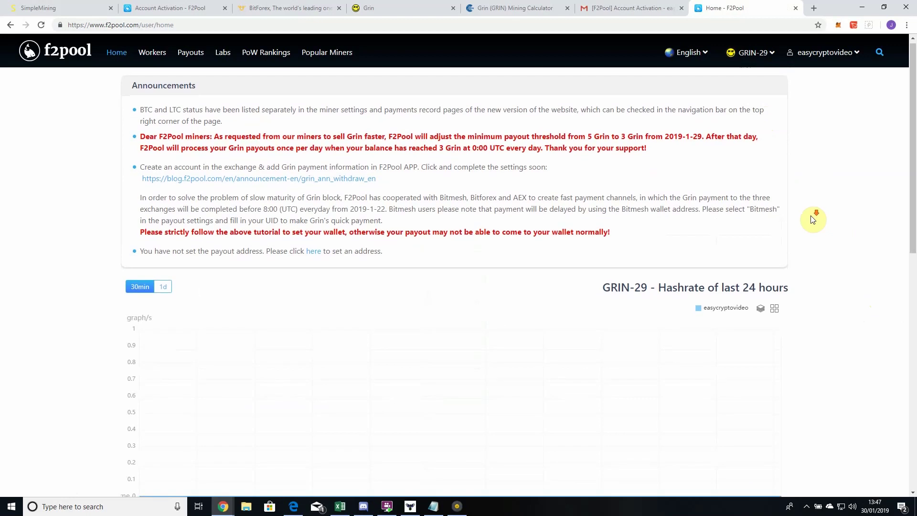
pyautogui.scroll(-2, 812, 219)
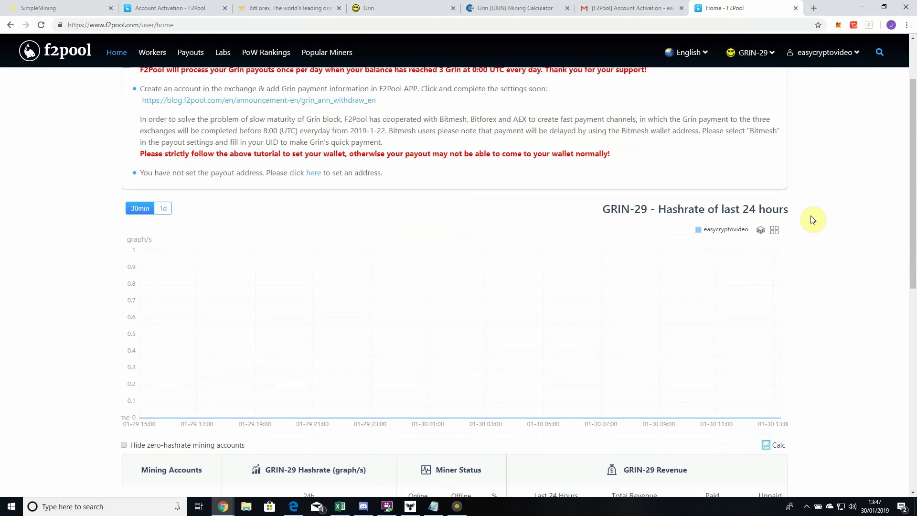
pyautogui.scroll(2, 814, 217)
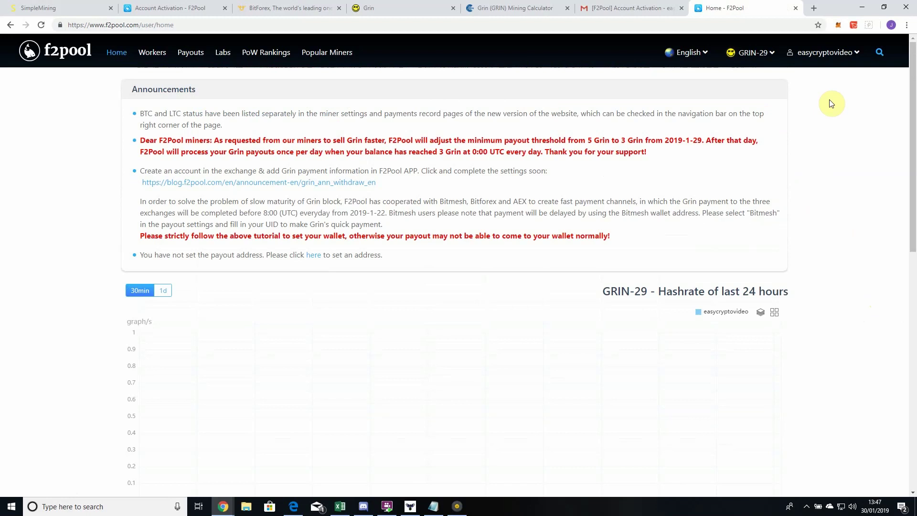
# Step: In Payout Settings, start adding a GRIN-29 payout address with Bitforex as the exchange
pyautogui.click(826, 54)
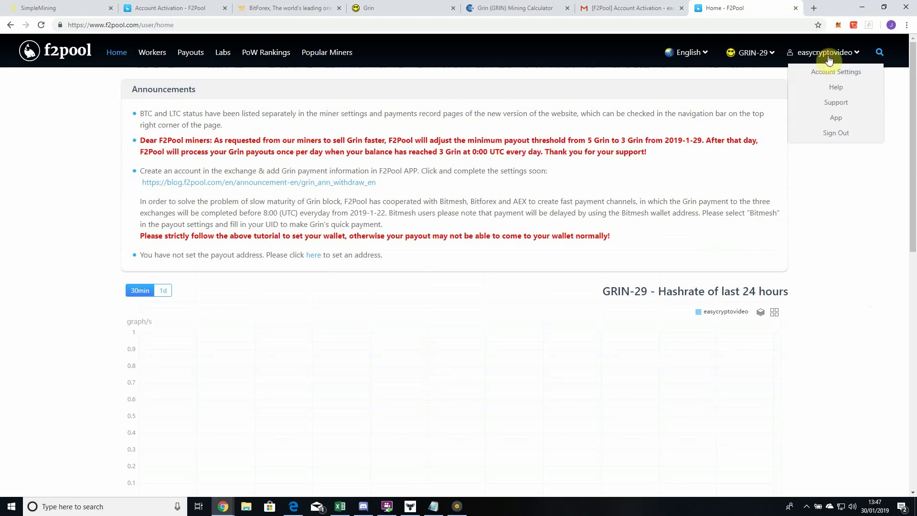
pyautogui.click(829, 72)
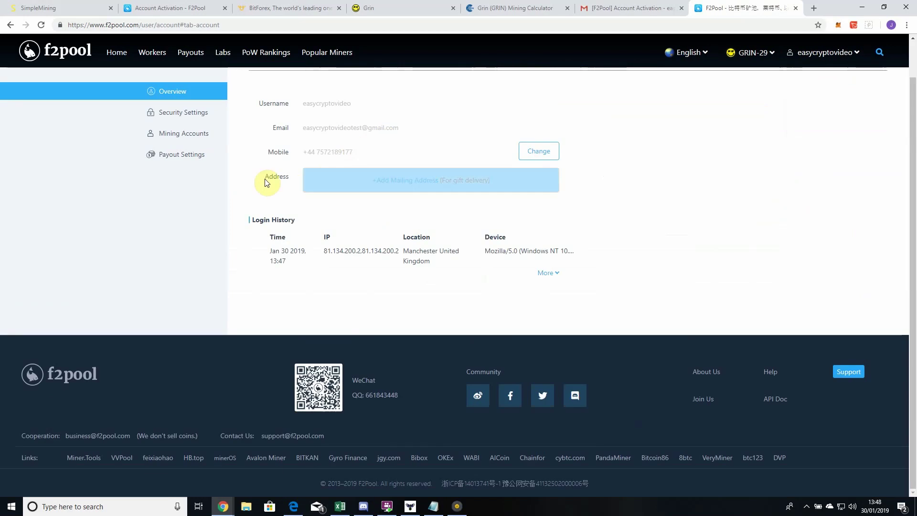
pyautogui.click(192, 163)
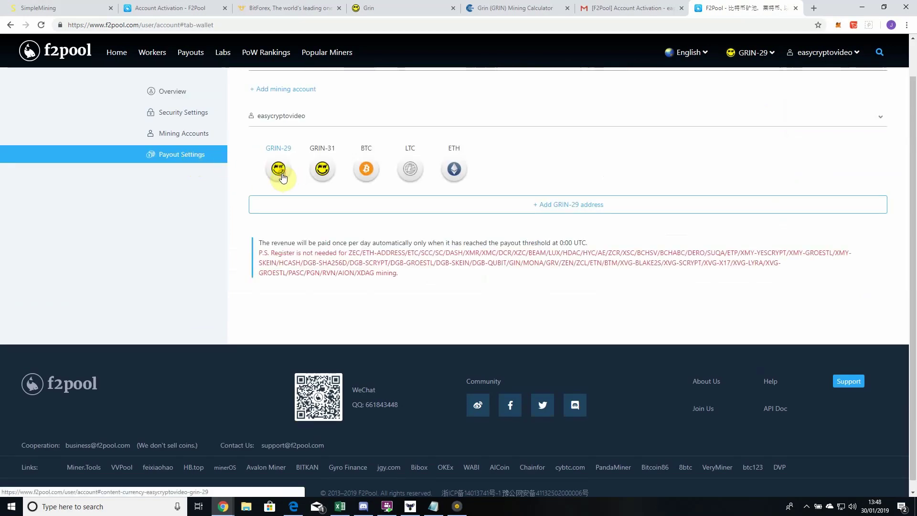
pyautogui.click(582, 205)
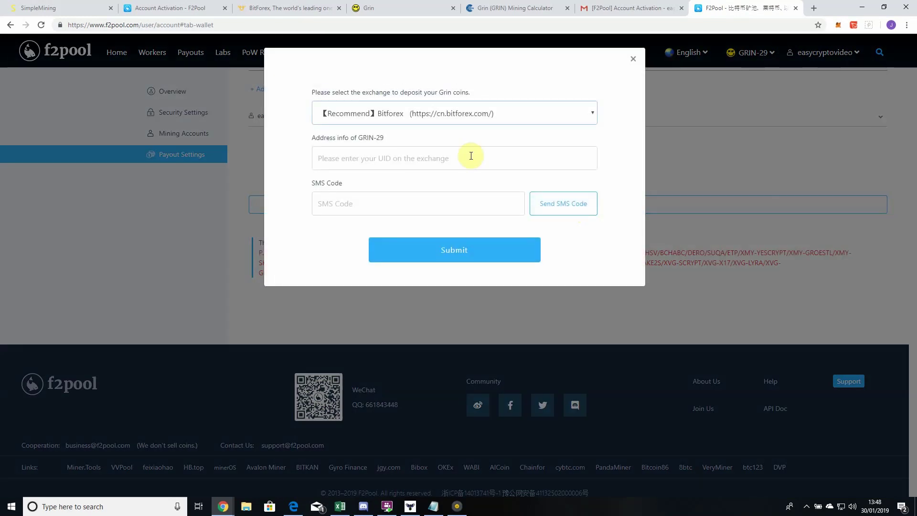
pyautogui.click(472, 119)
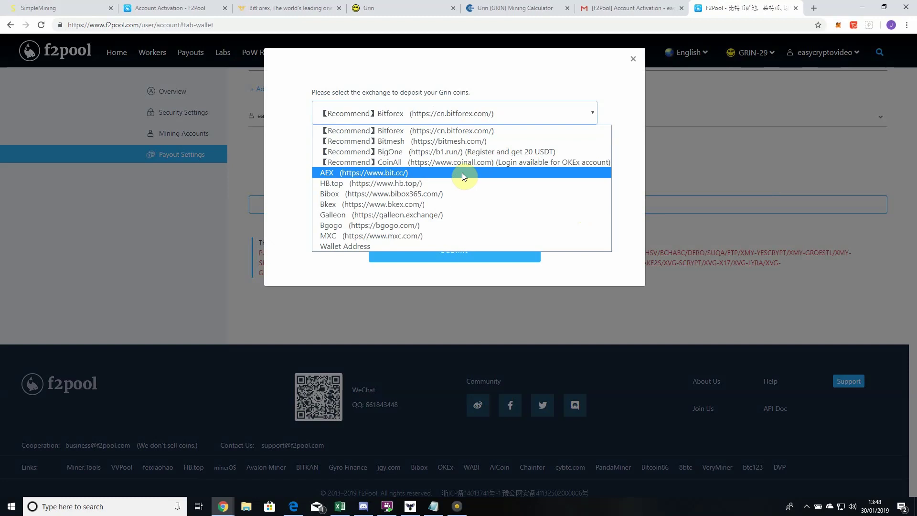
pyautogui.click(451, 132)
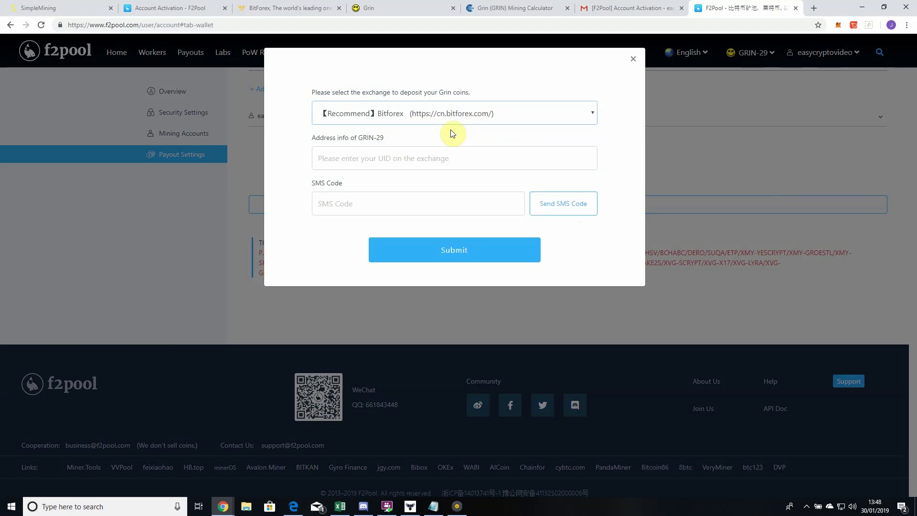
pyautogui.click(390, 159)
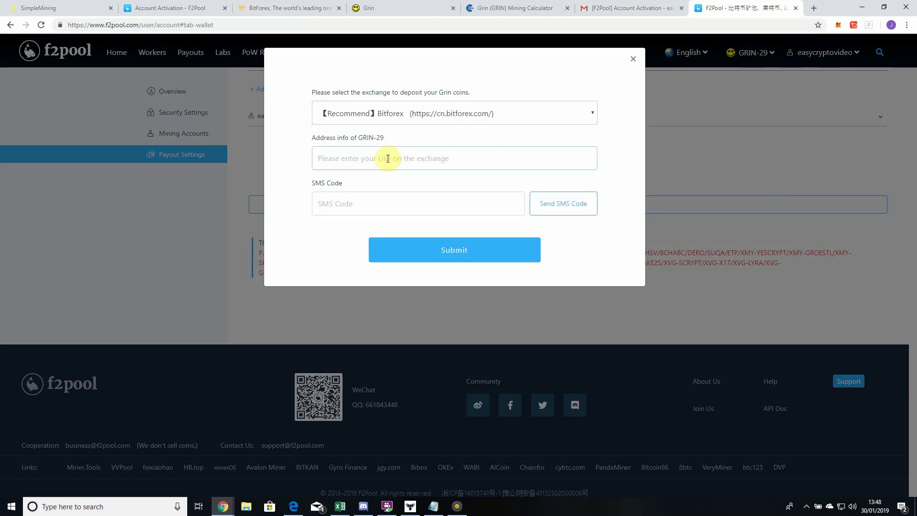
# Step: Enter the BitForex account UID, verify with the SMS code, and submit the payout address
pyautogui.click(265, 7)
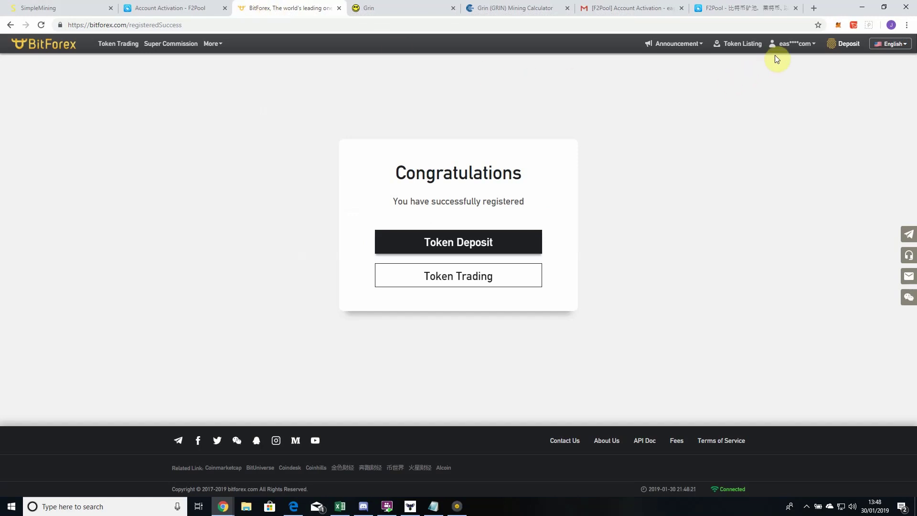
pyautogui.moveTo(784, 50)
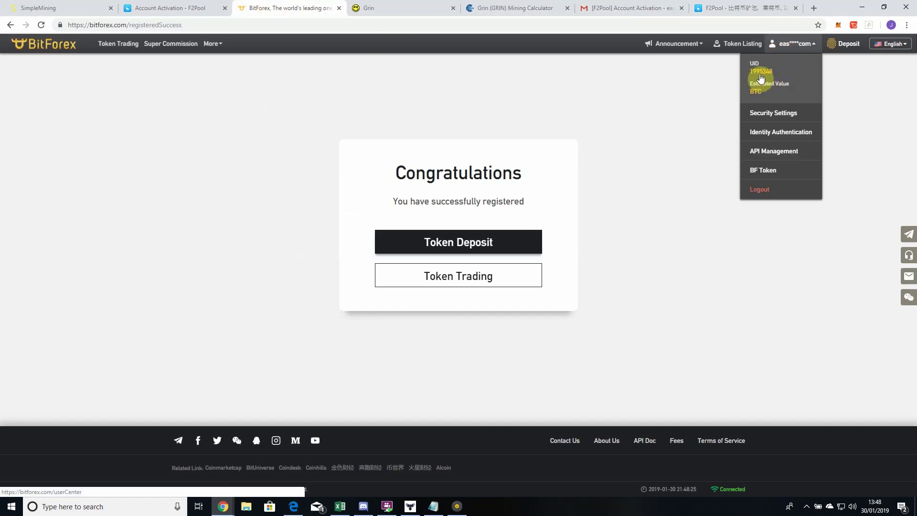
pyautogui.click(738, 8)
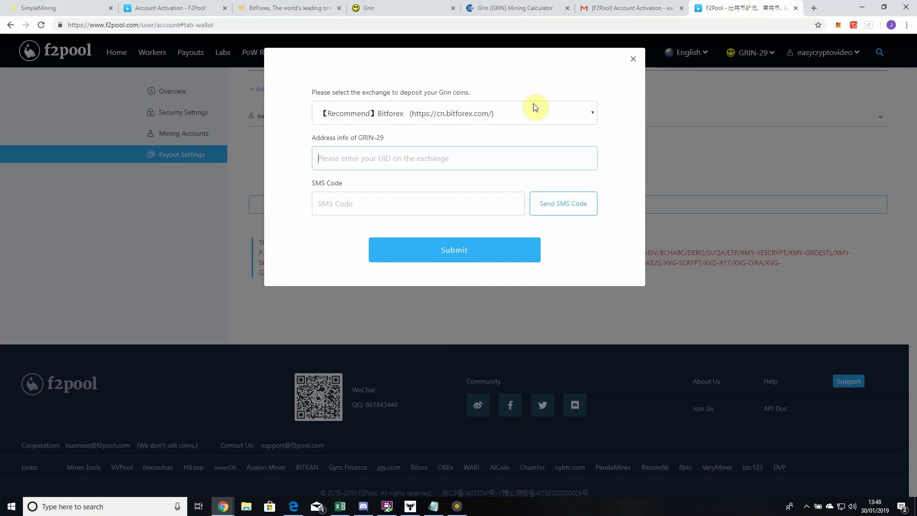
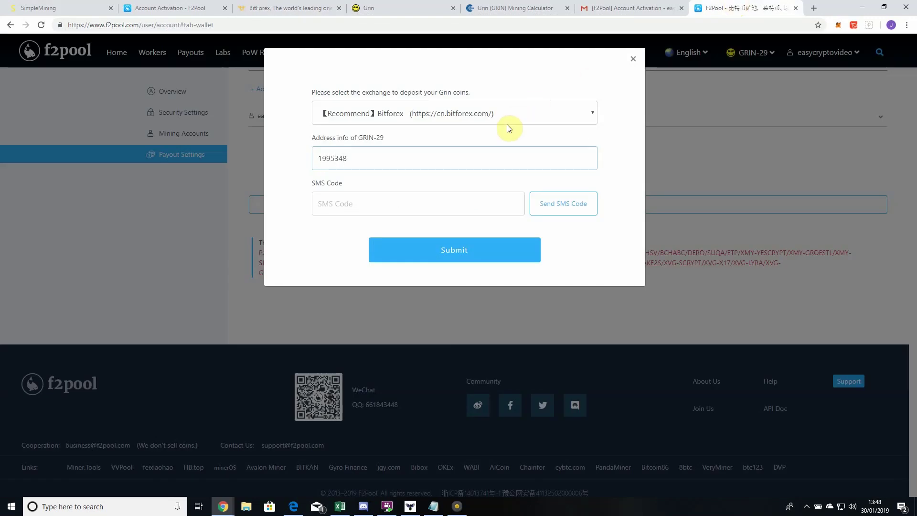
pyautogui.click(547, 200)
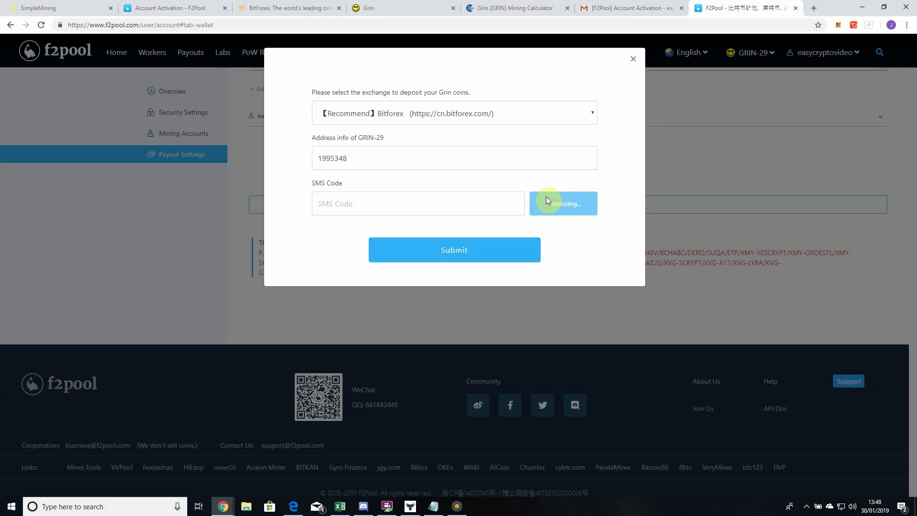
pyautogui.click(426, 204)
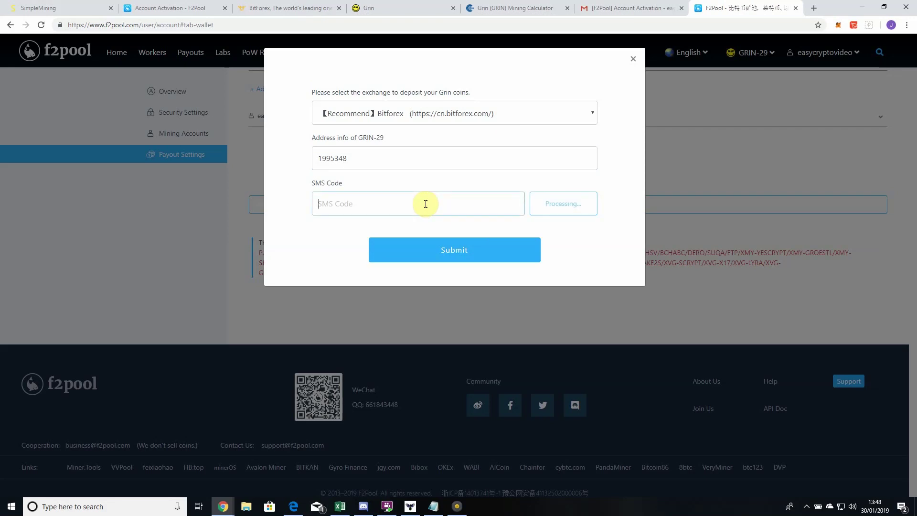
pyautogui.click(444, 251)
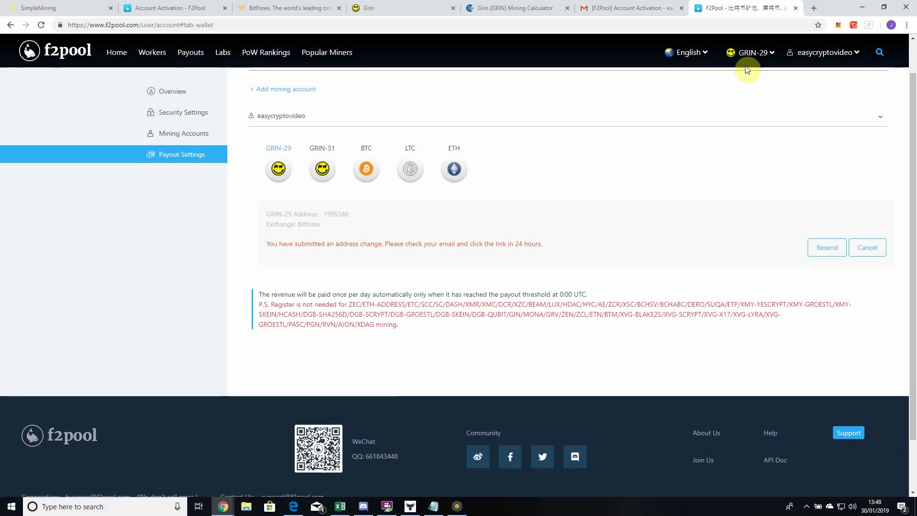
# Step: Show the grin29.f2pool.com:13654 mining address on F2Pool home with the miner-command notes beside it
pyautogui.click(117, 54)
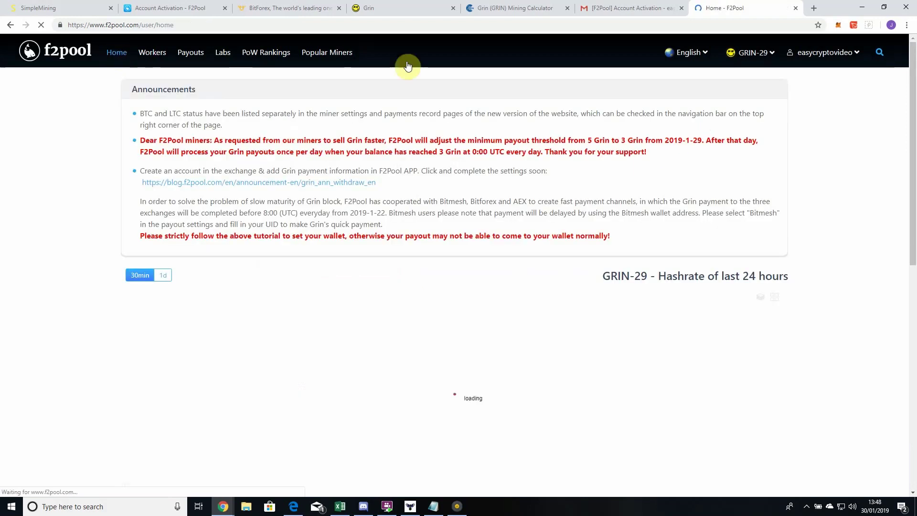
pyautogui.scroll(-4, 838, 236)
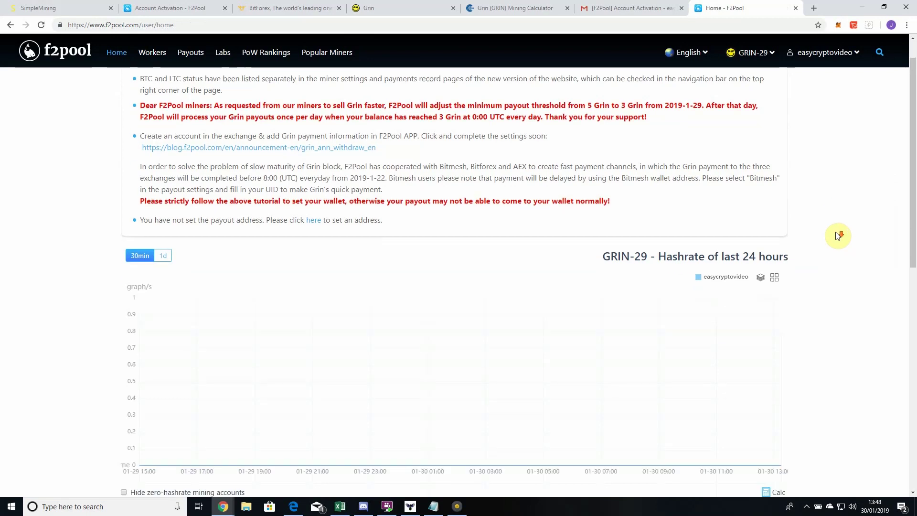
pyautogui.scroll(-5, 838, 236)
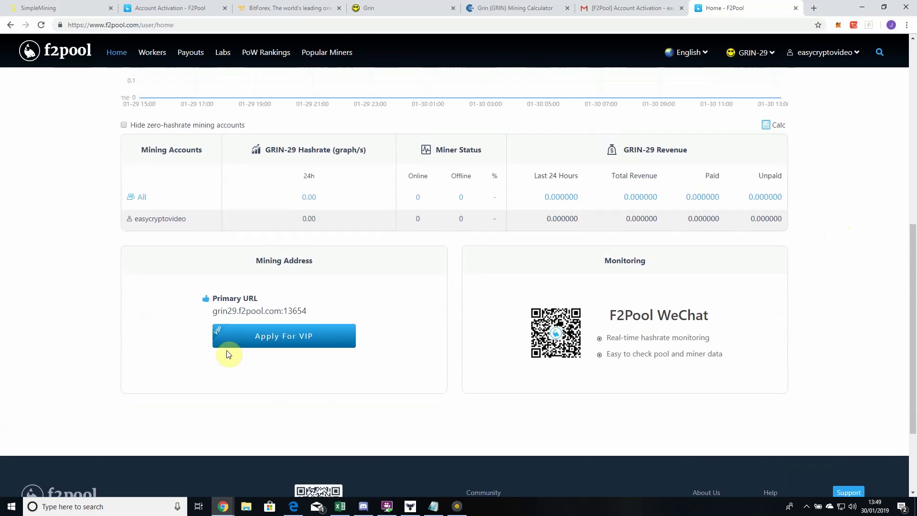
pyautogui.click(435, 506)
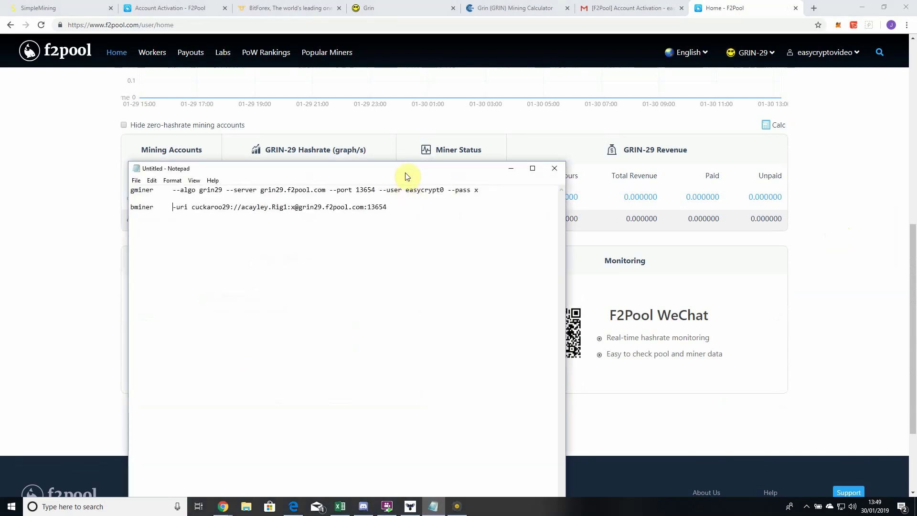
pyautogui.moveTo(405, 170); pyautogui.dragTo(498, 133)
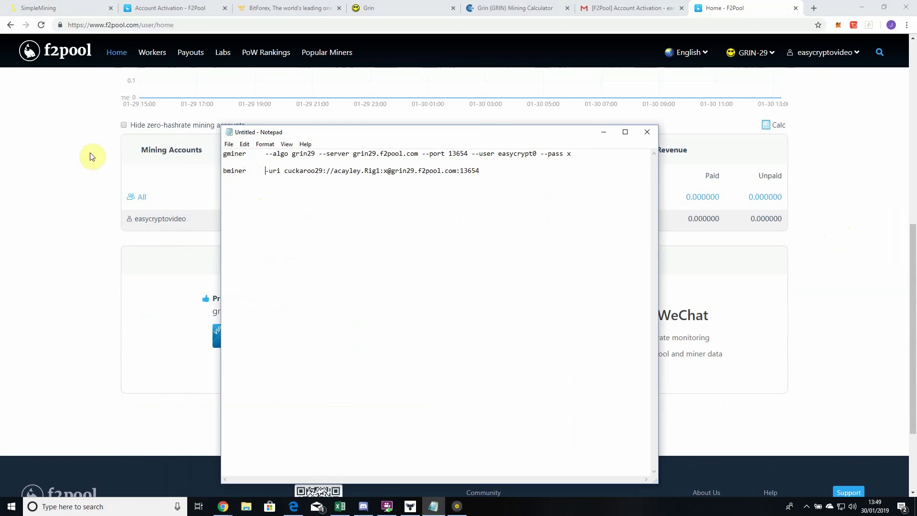
# Step: On SimpleMining's Rig Groups page, start a new group and expand the gminer versions list
pyautogui.click(65, 9)
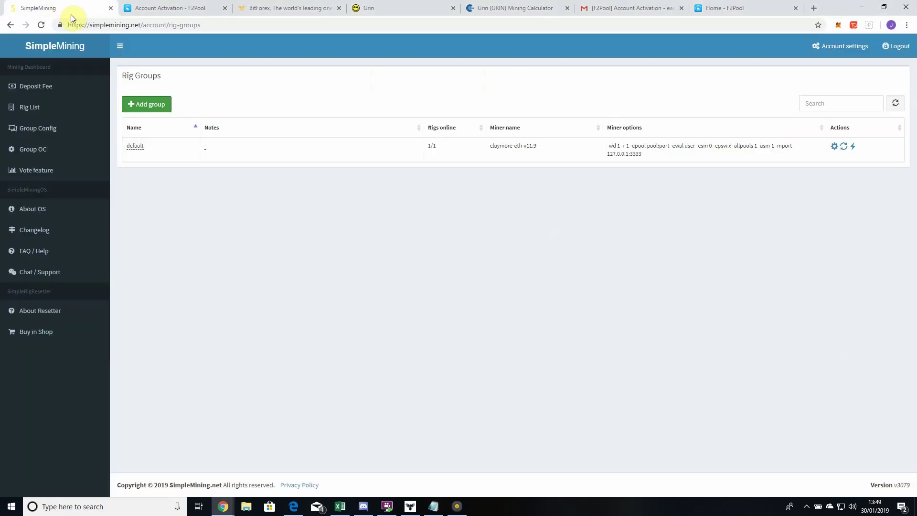
pyautogui.click(63, 117)
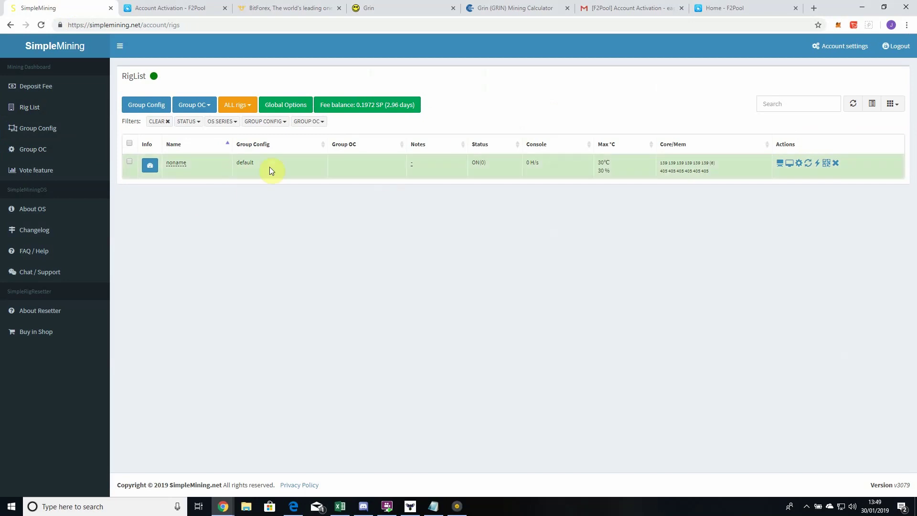
pyautogui.click(67, 131)
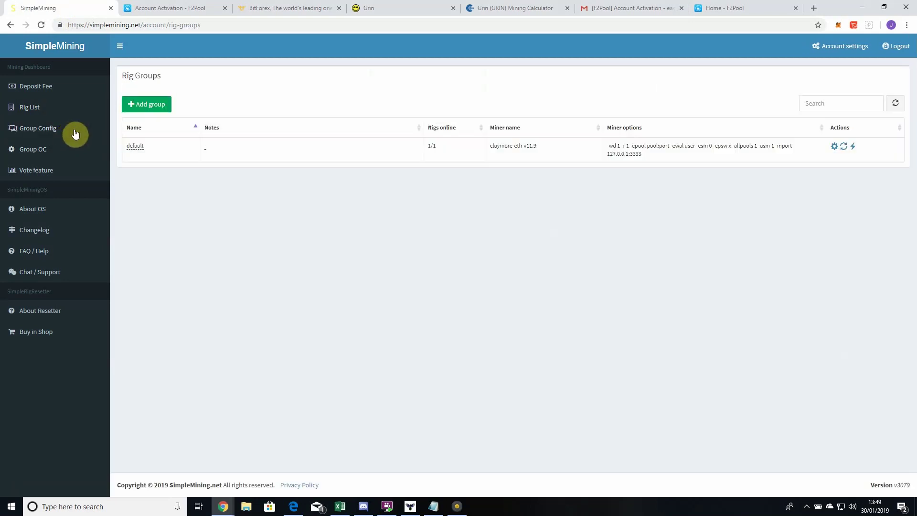
pyautogui.click(151, 102)
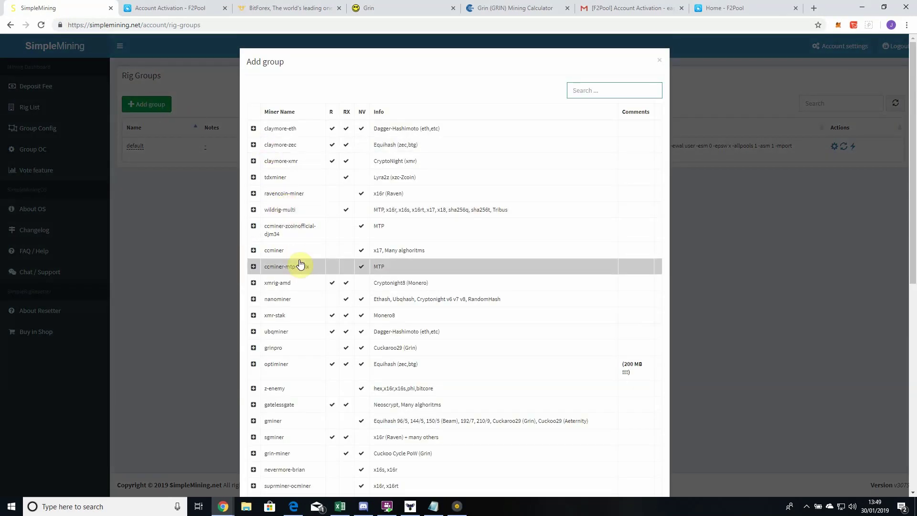
pyautogui.scroll(-2, 300, 264)
pyautogui.scroll(-1, 301, 264)
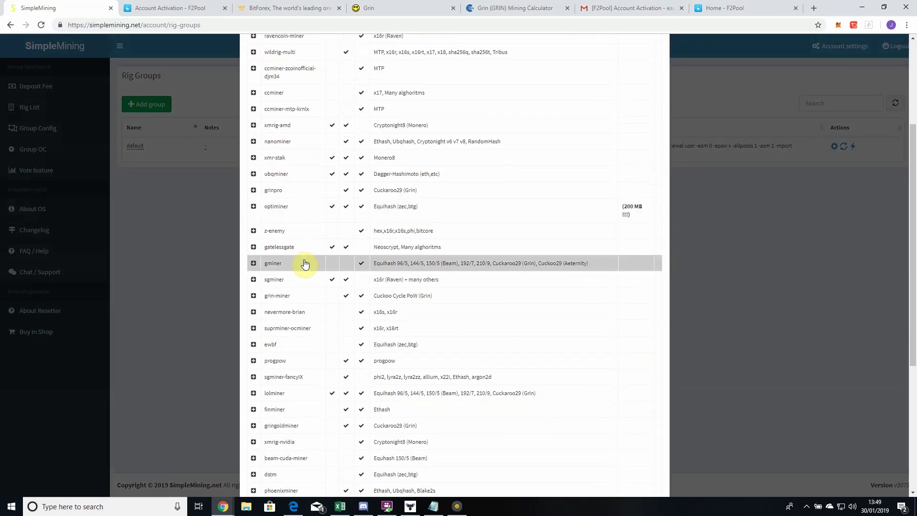
pyautogui.scroll(-1, 302, 264)
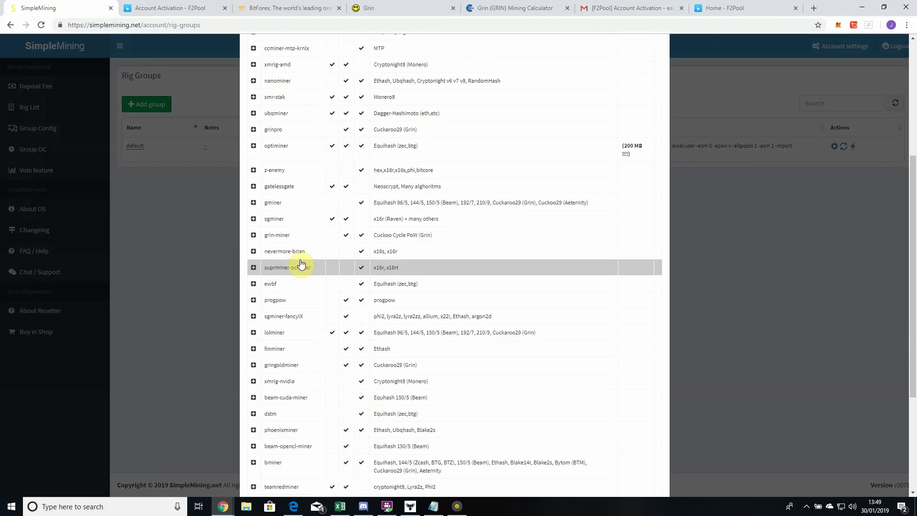
pyautogui.scroll(-1, 301, 263)
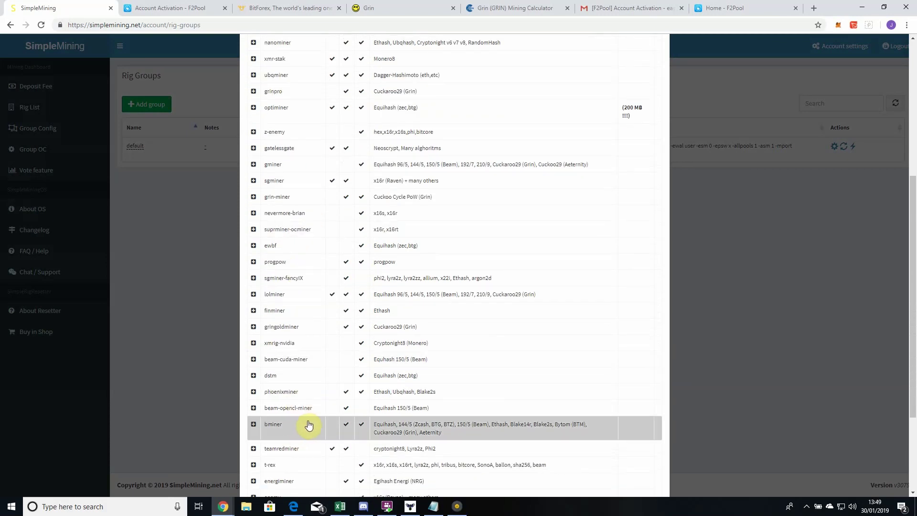
pyautogui.click(390, 164)
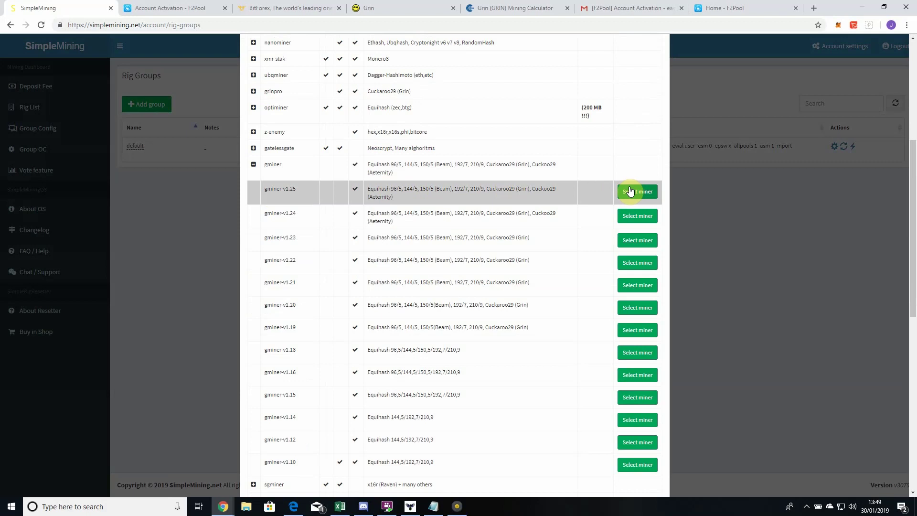
# Step: Choose gminer-v1.25 and paste the grin29 F2Pool gminer options from Notepad into Miner OPTIONS
pyautogui.click(633, 192)
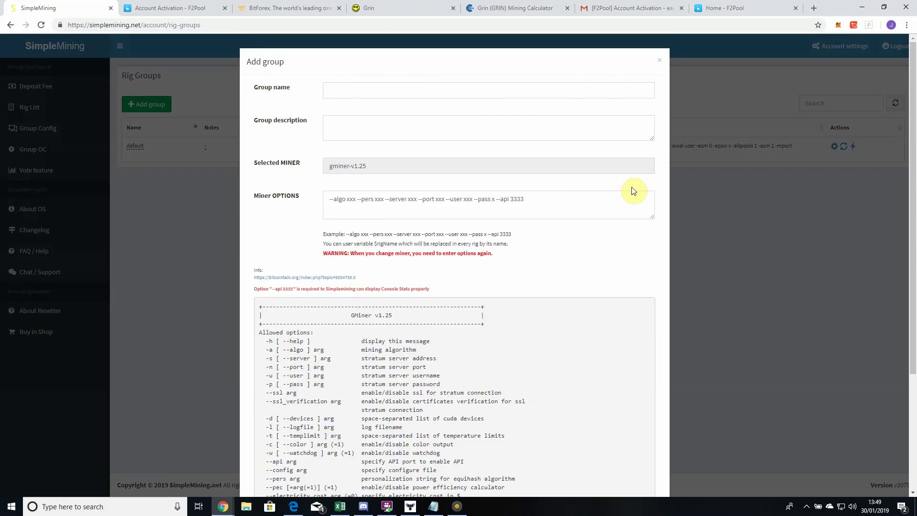
pyautogui.moveTo(439, 509)
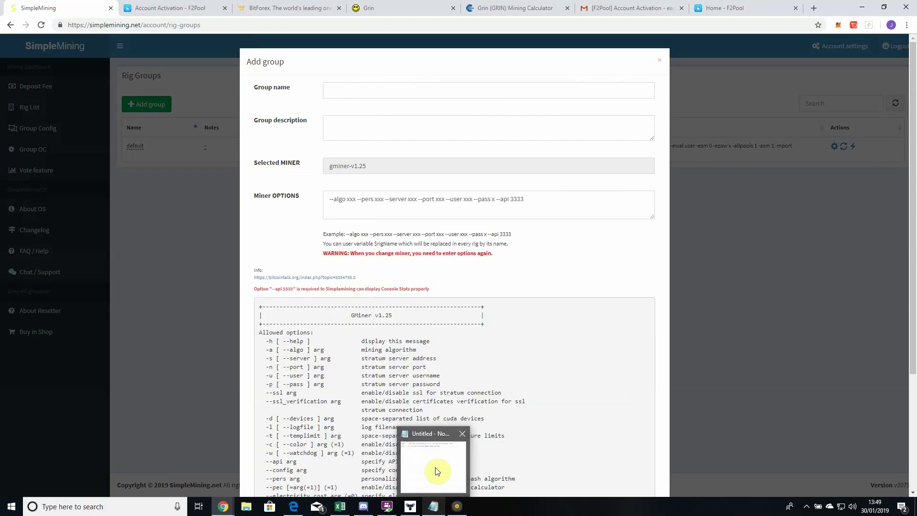
pyautogui.click(436, 470)
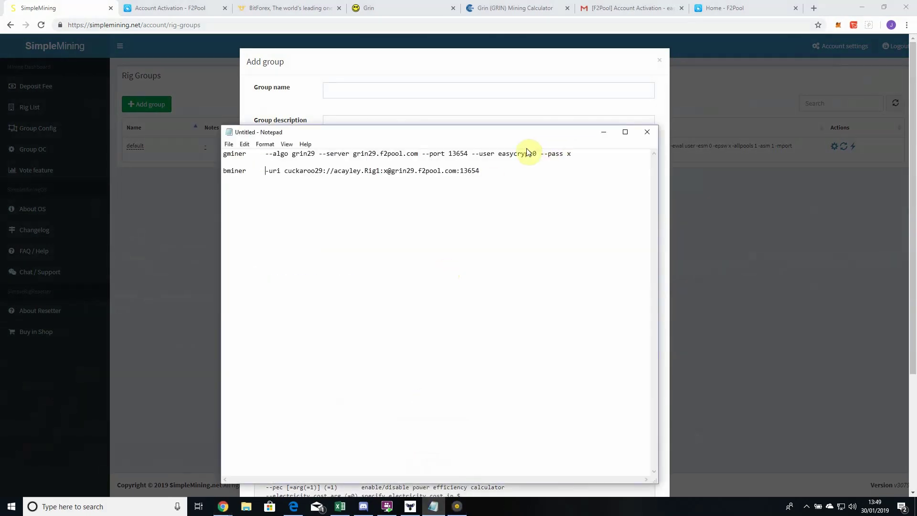
pyautogui.moveTo(523, 138); pyautogui.dragTo(537, 221)
pyautogui.click(293, 225)
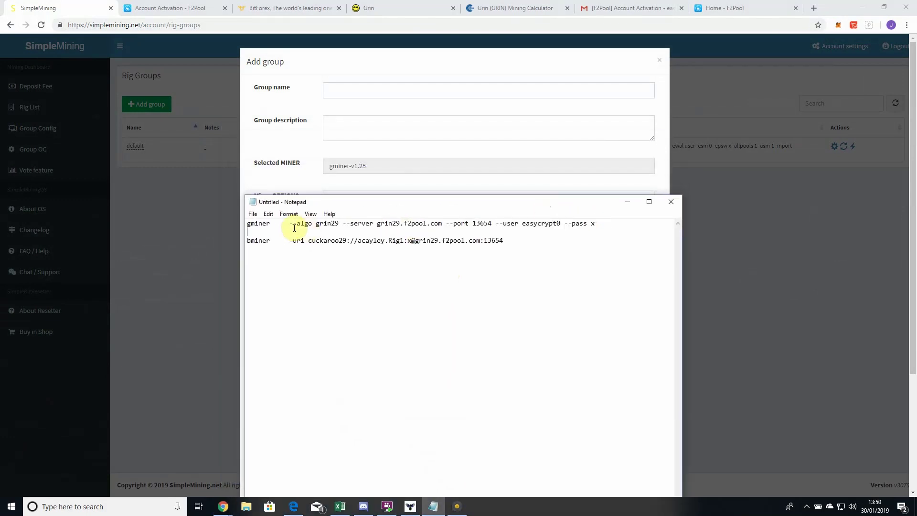
pyautogui.hotkey('shift', 'End')
pyautogui.hotkey('ctrl', 'c')
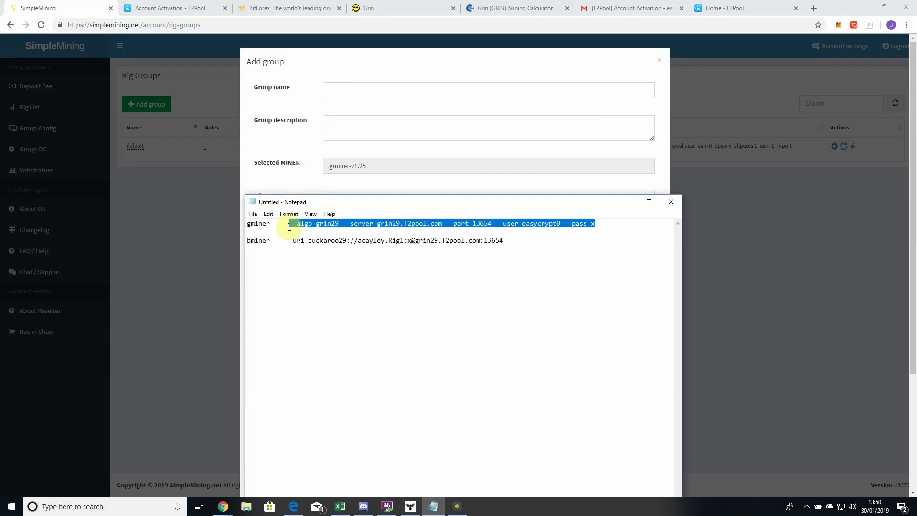
pyautogui.click(505, 162)
pyautogui.moveTo(527, 198); pyautogui.dragTo(321, 197)
pyautogui.hotkey('ctrl', 'v')
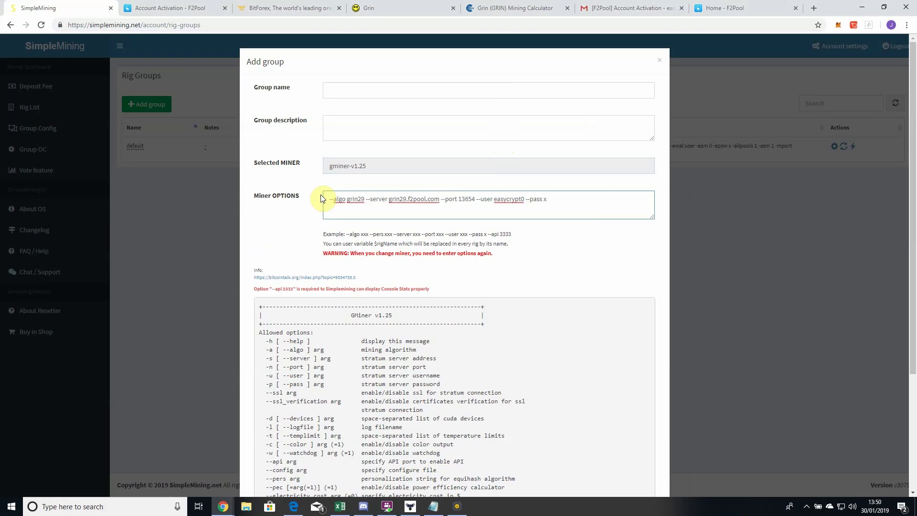
# Step: Correct the pool username in the options, name the group 'Grin G Miner', and save it
pyautogui.doubleClick(497, 201)
pyautogui.write('easycryptovideo')
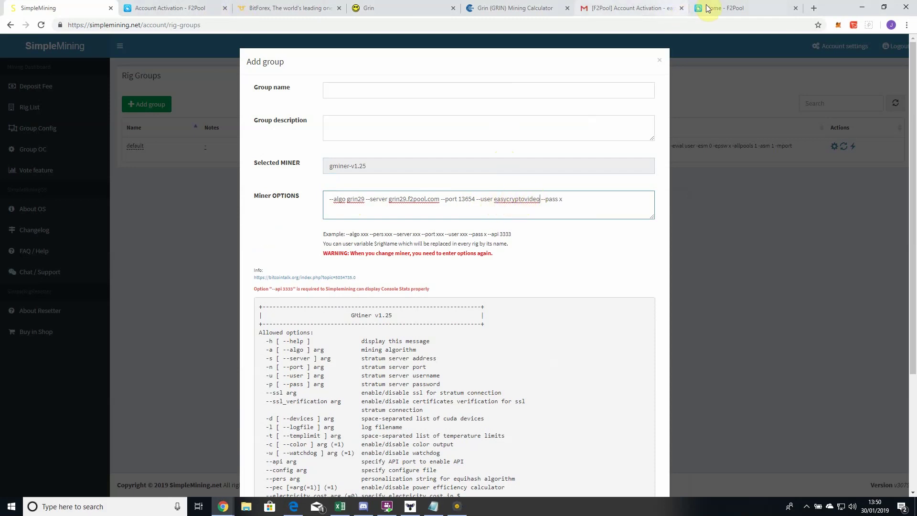
pyautogui.click(724, 8)
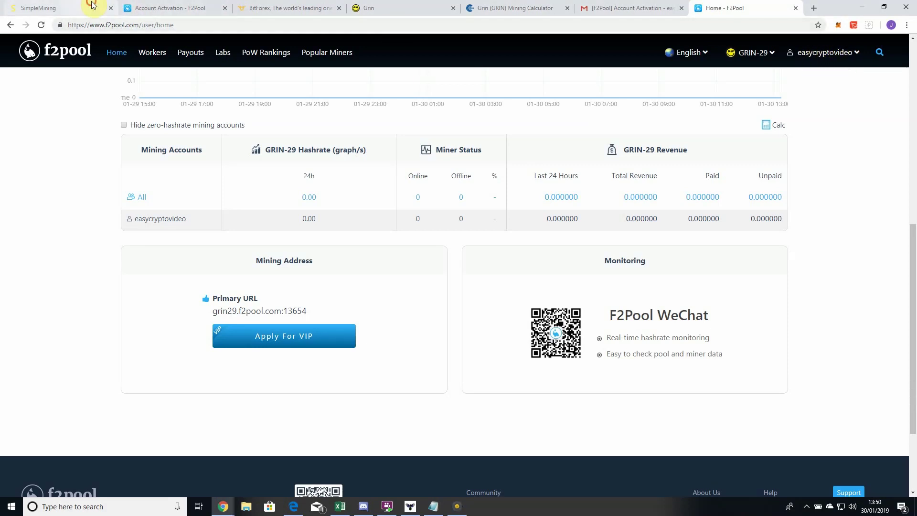
pyautogui.click(62, 8)
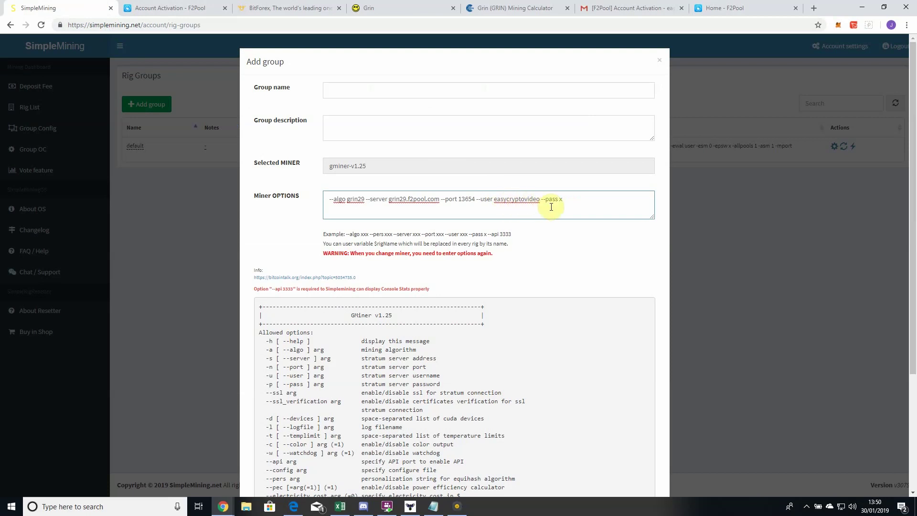
pyautogui.click(397, 97)
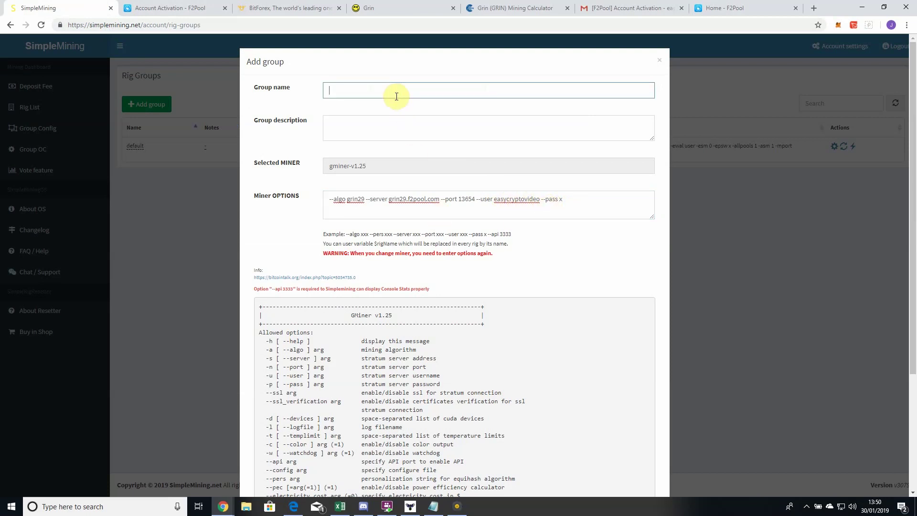
pyautogui.write('Grin G Miner')
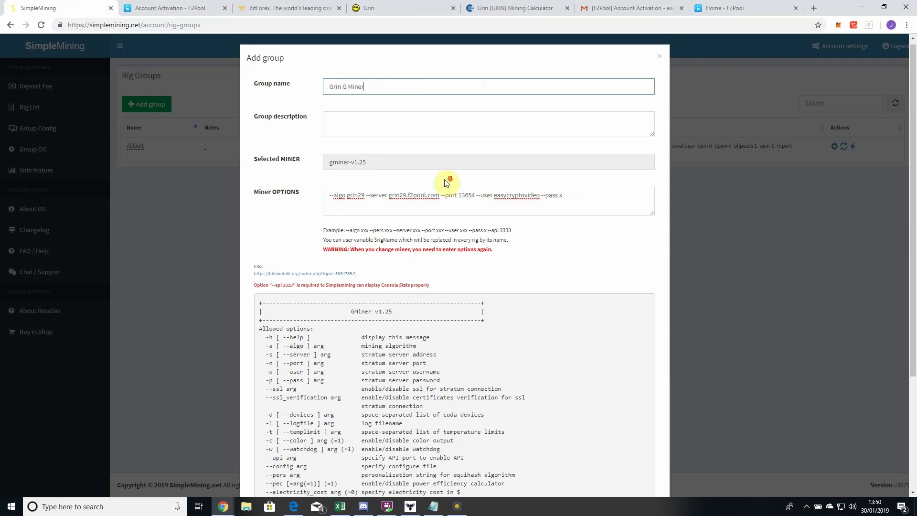
pyautogui.scroll(-3, 445, 180)
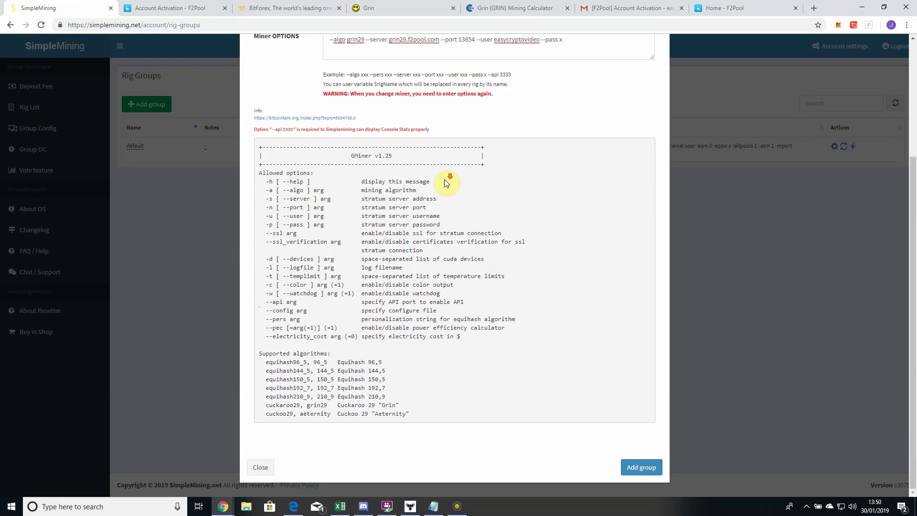
pyautogui.click(637, 468)
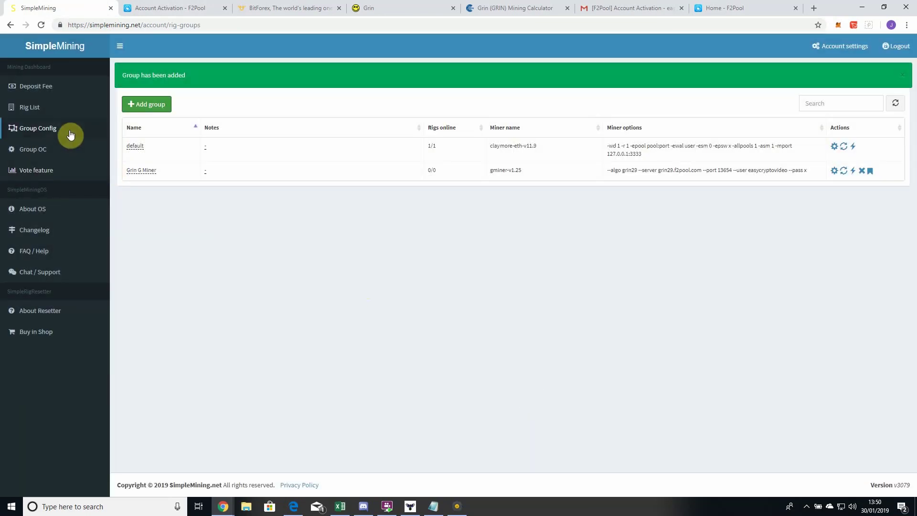
# Step: Assign the rig in the Rig List to the Grin G Miner group config and save
pyautogui.click(56, 112)
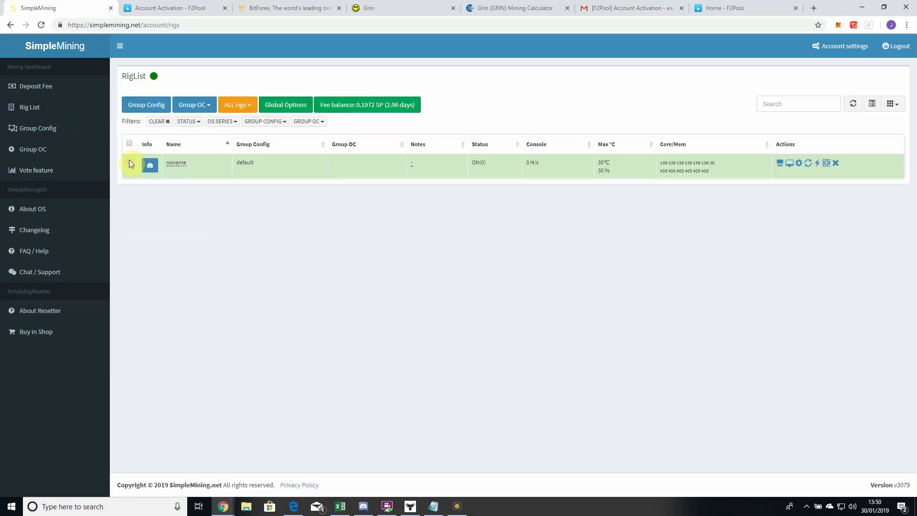
pyautogui.click(129, 160)
pyautogui.click(147, 105)
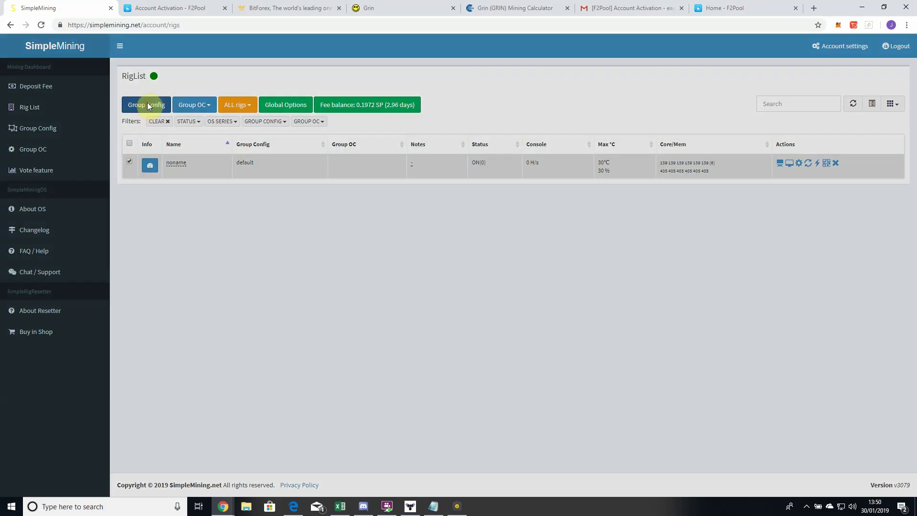
pyautogui.click(424, 104)
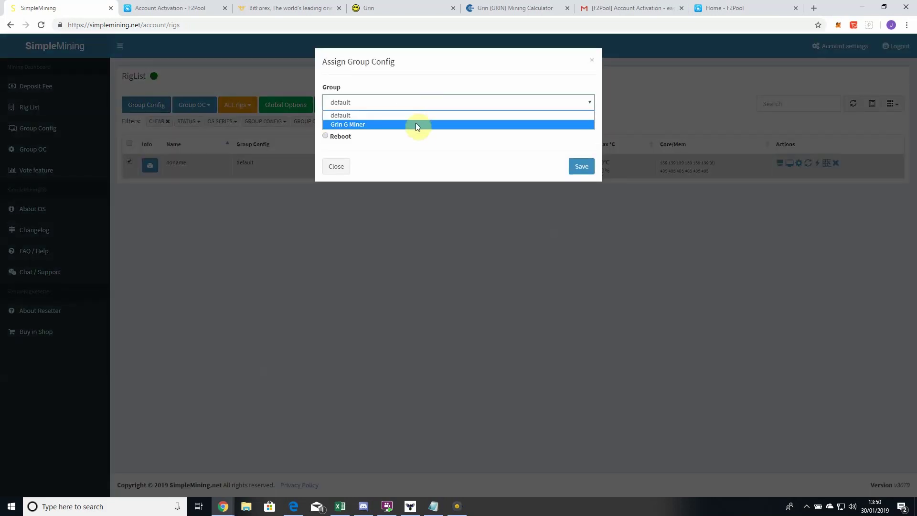
pyautogui.click(416, 122)
pyautogui.click(571, 165)
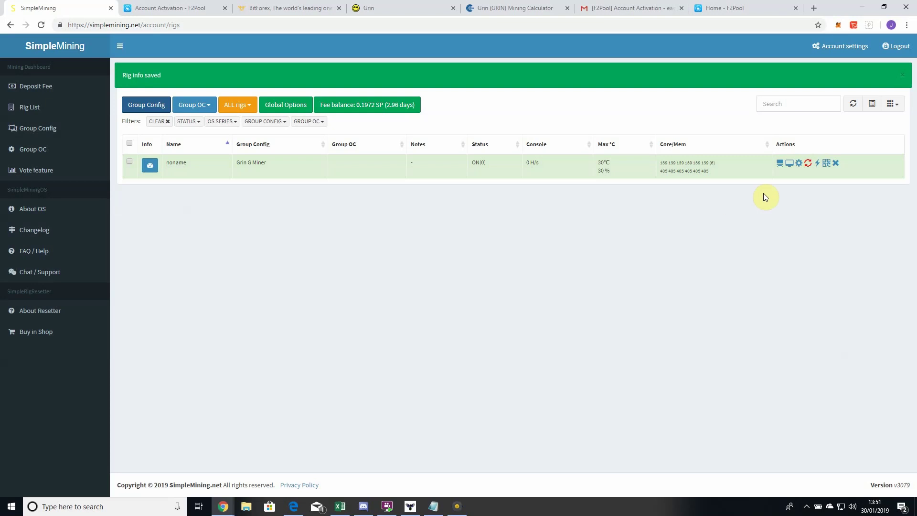
# Step: Save the rig's overclock as Core 100 MHz, Memory 0 MHz, 160 W power limit, minimum fan about 85%
pyautogui.click(800, 164)
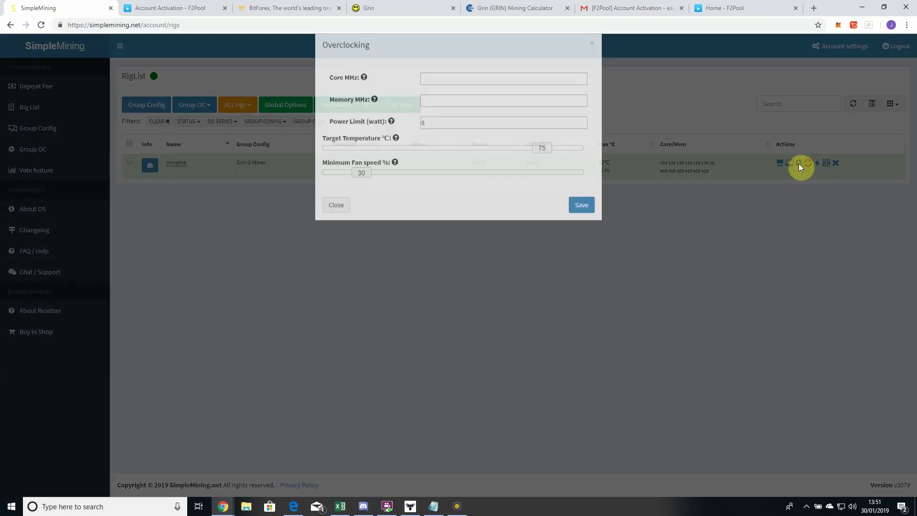
pyautogui.click(498, 97)
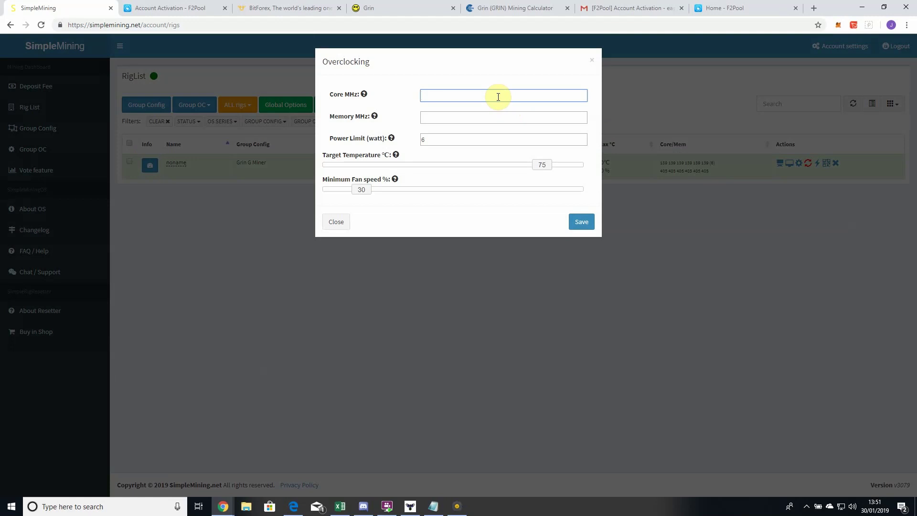
pyautogui.write('100')
pyautogui.click(500, 115)
pyautogui.write('0')
pyautogui.click(441, 143)
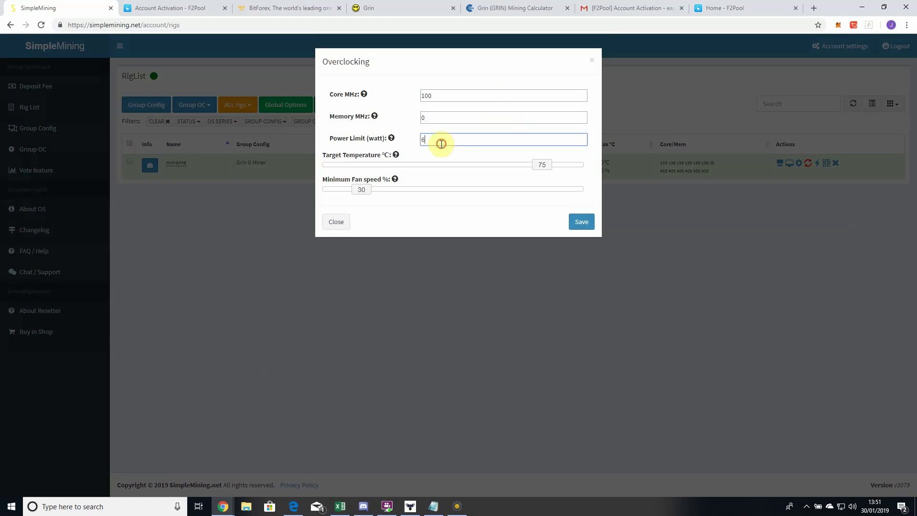
pyautogui.moveTo(441, 143); pyautogui.dragTo(407, 148)
pyautogui.moveTo(364, 187); pyautogui.dragTo(538, 172)
pyautogui.click(582, 221)
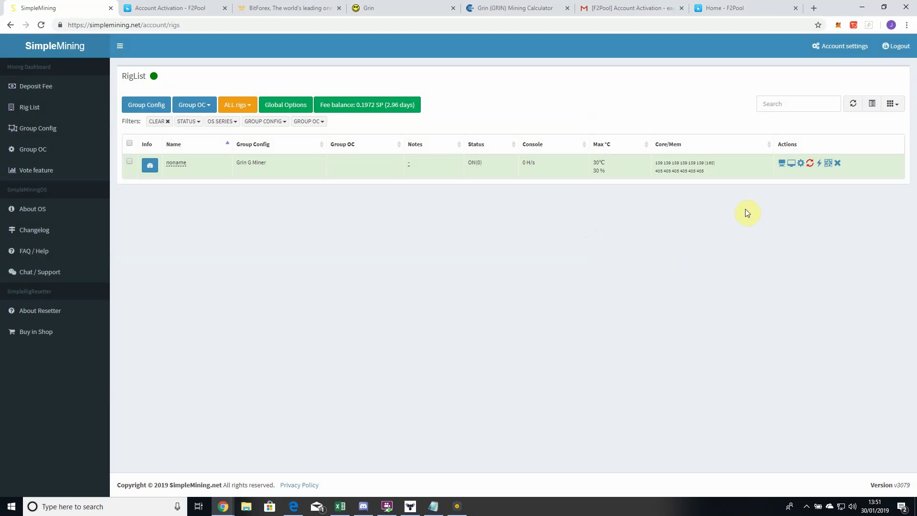
pyautogui.click(781, 164)
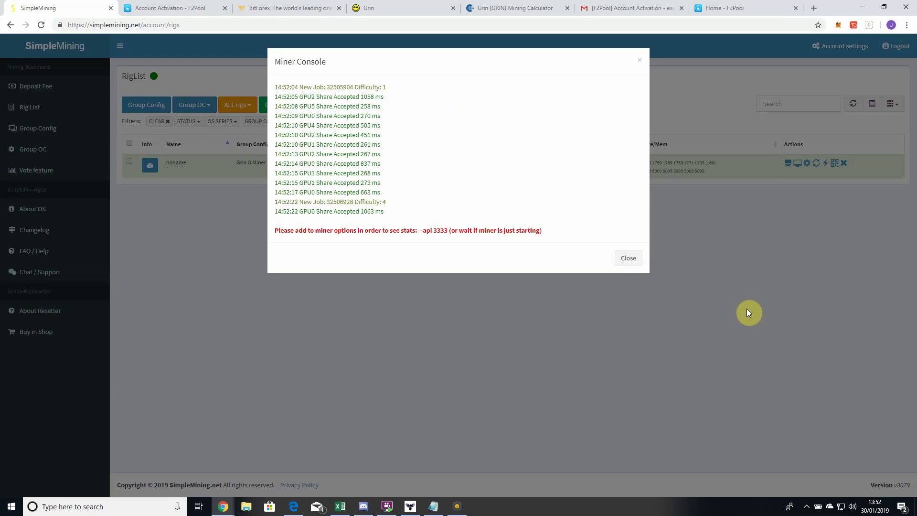
pyautogui.click(629, 258)
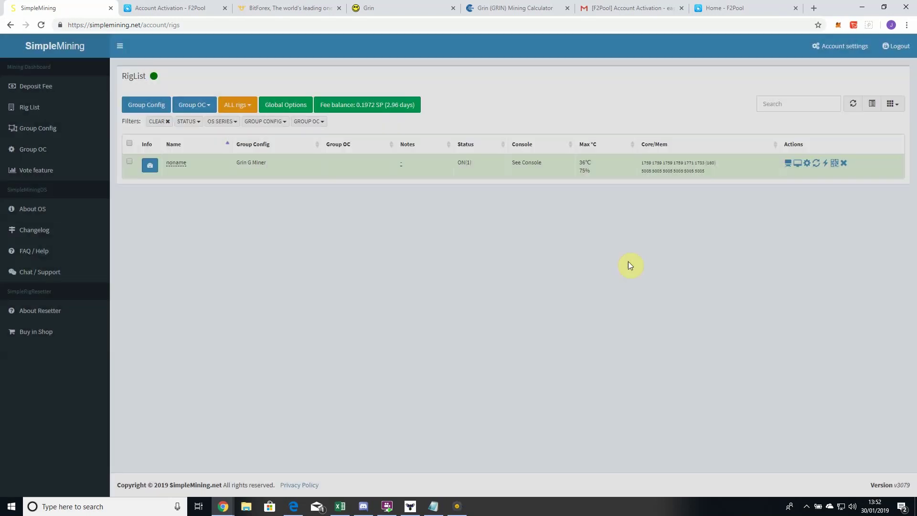